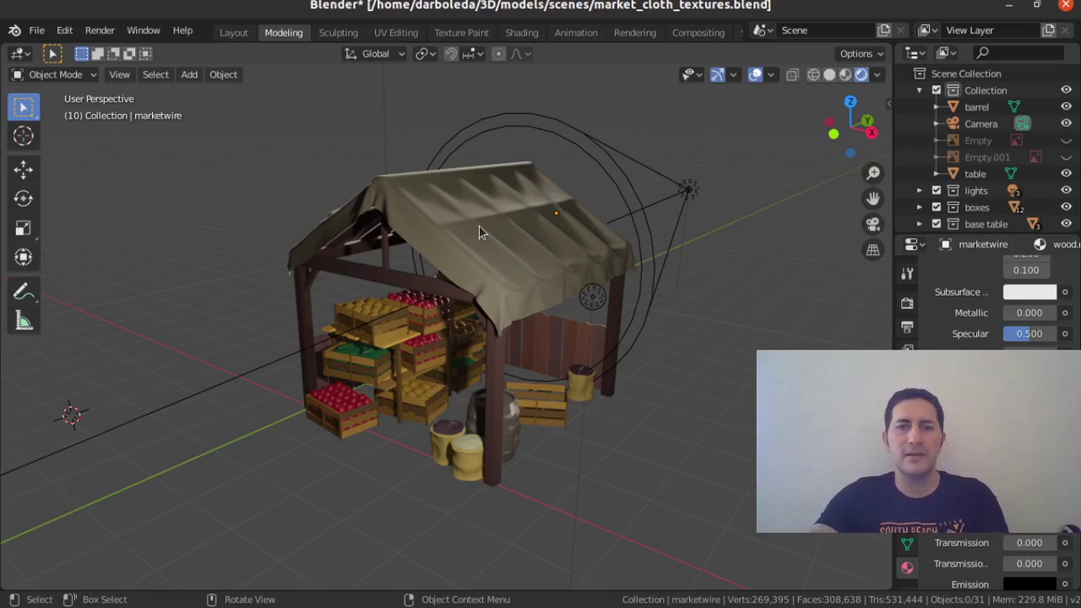
Select the stall's roof, frame, a fruit crate, the sacks and the barrel to inspect them.
{"action": "left_click", "coordinate": [479, 226]}
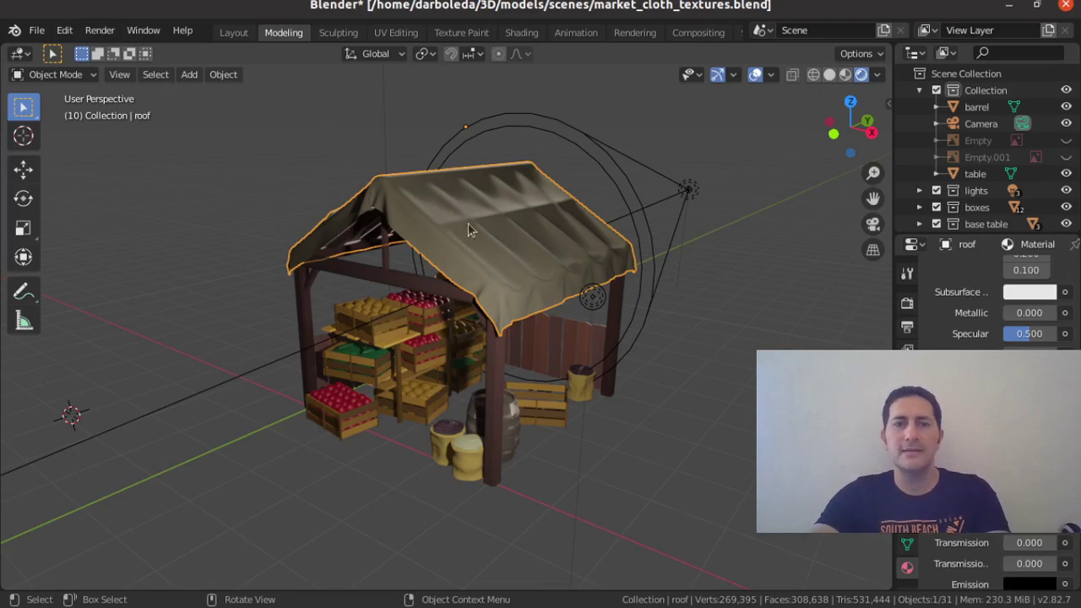
{"action": "left_click", "coordinate": [494, 384]}
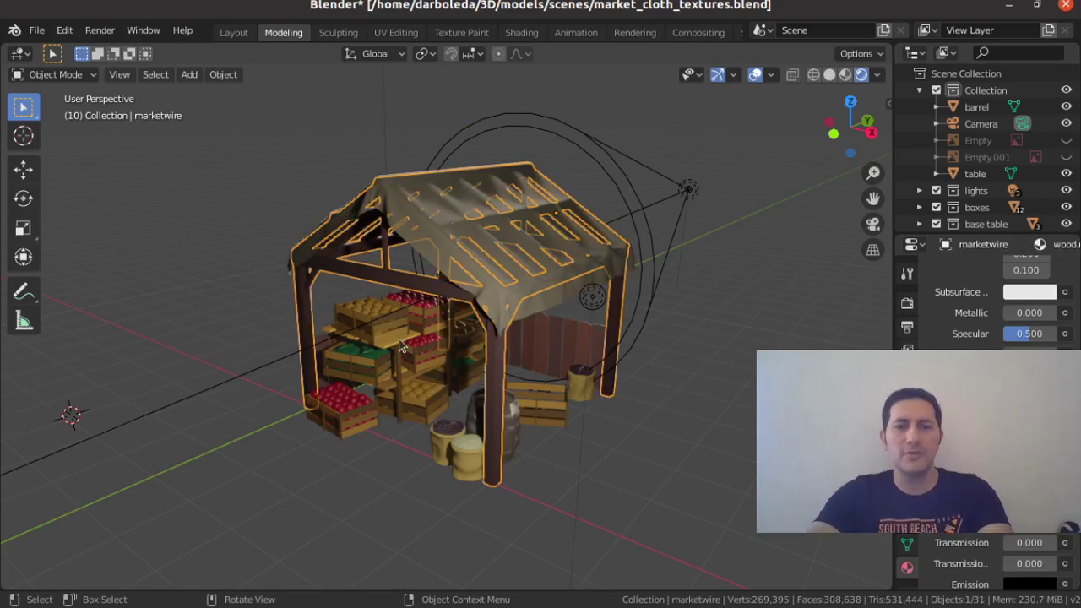
{"action": "left_click", "coordinate": [374, 317]}
{"action": "left_click", "coordinate": [460, 441]}
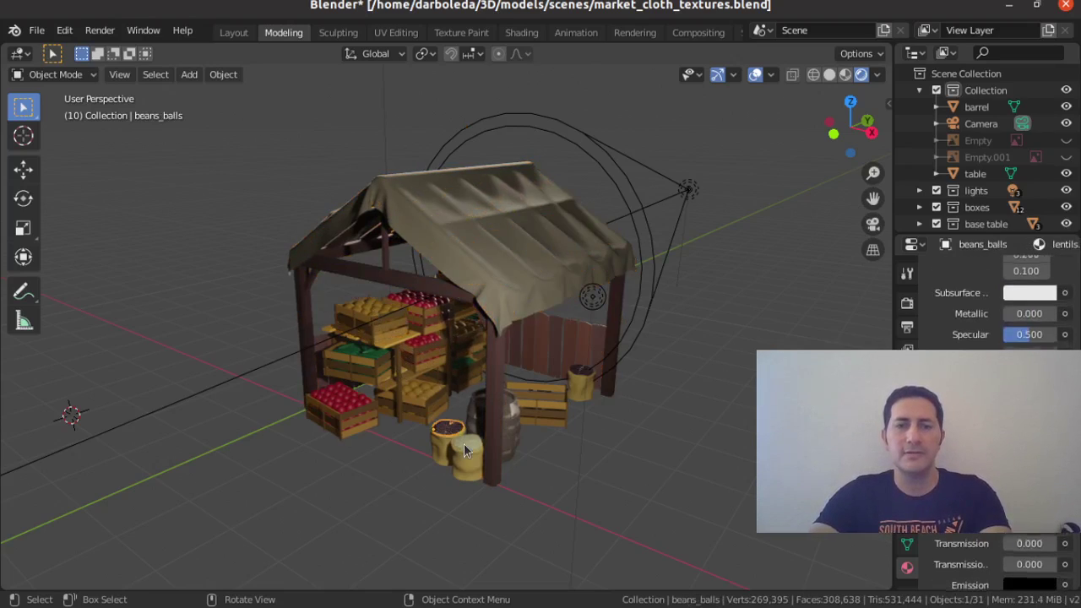
{"action": "left_click", "coordinate": [514, 420]}
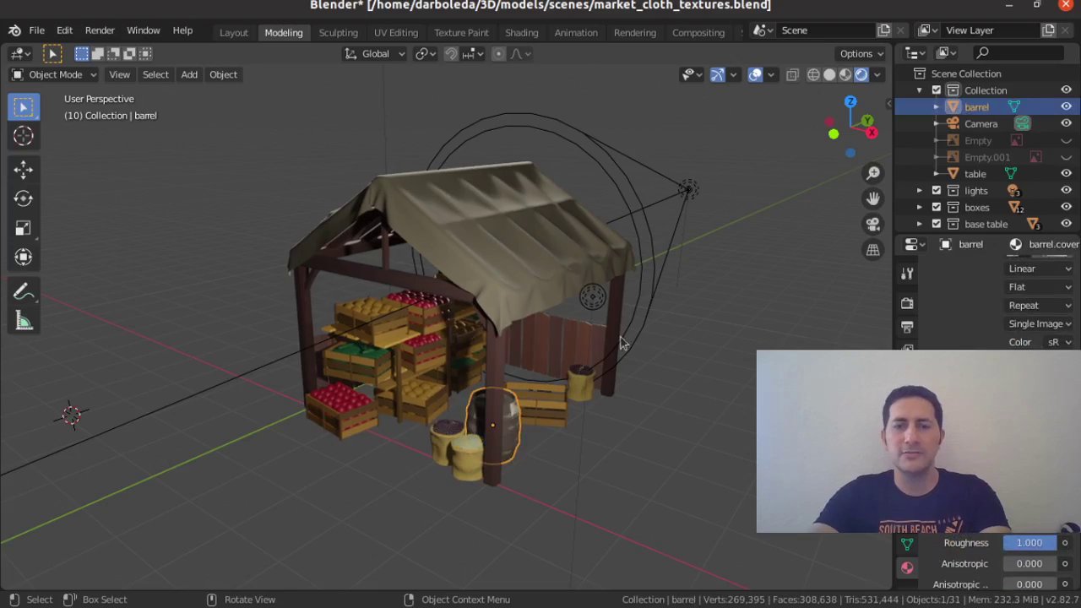
{"action": "left_click", "coordinate": [522, 255]}
Orbit the stall to inspect the loose planks and scene light, then show File > New templates.
{"action": "mouse_move", "coordinate": [530, 266]}
{"action": "middle_mouse_down"}
{"action": "mouse_move", "coordinate": [670, 293]}
{"action": "mouse_move", "coordinate": [717, 320]}
{"action": "mouse_move", "coordinate": [610, 328]}
{"action": "mouse_move", "coordinate": [442, 276]}
{"action": "mouse_move", "coordinate": [439, 285]}
{"action": "mouse_move", "coordinate": [632, 355]}
{"action": "mouse_move", "coordinate": [833, 308]}
{"action": "middle_mouse_up"}
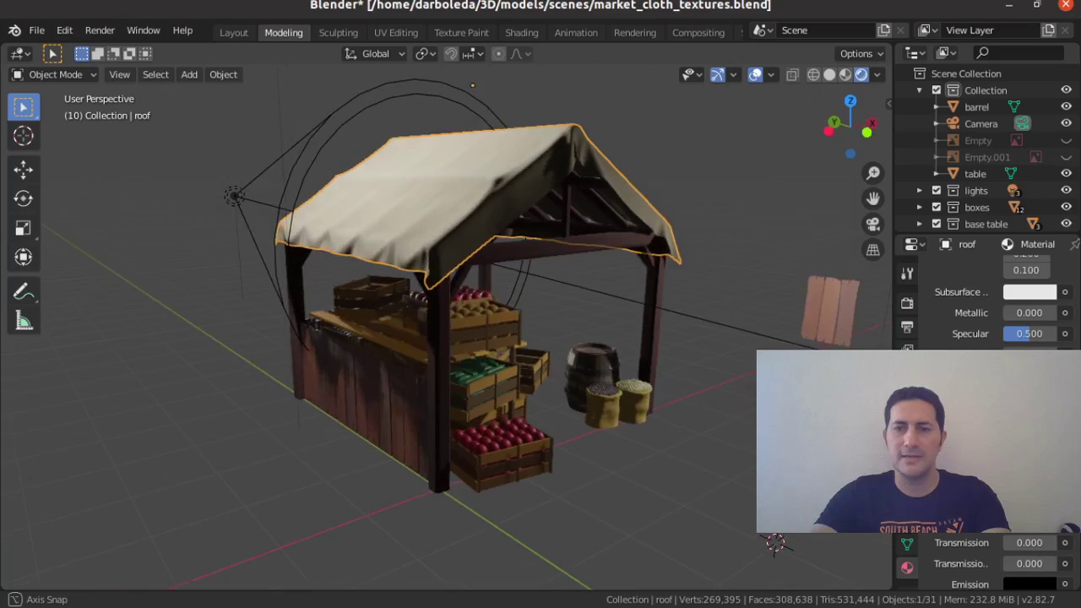
{"action": "left_click", "coordinate": [840, 304]}
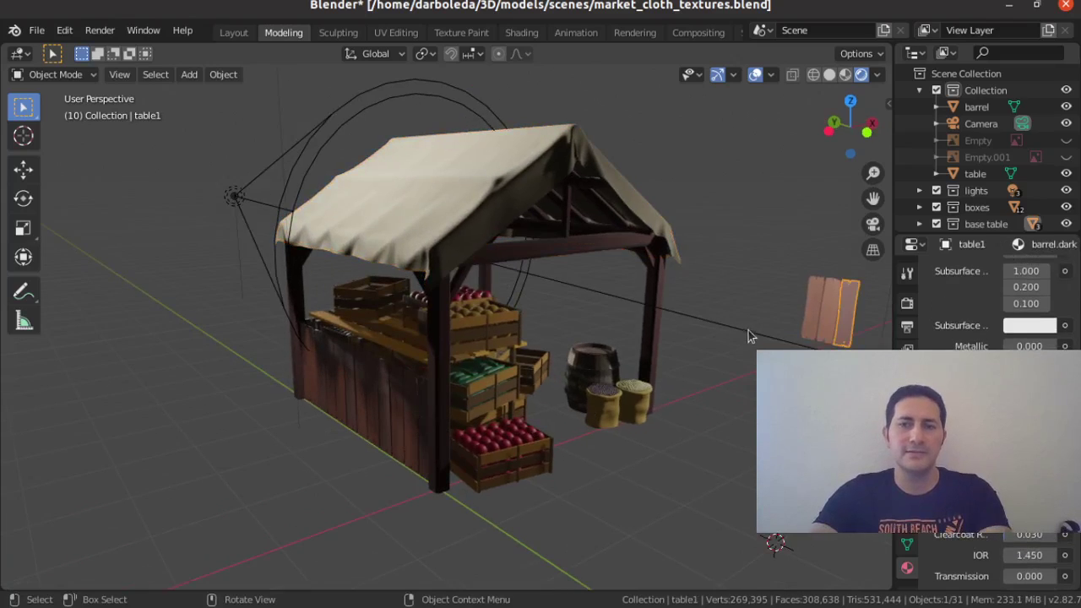
{"action": "middle_click_drag", "start_coordinate": [748, 339], "coordinate": [723, 342]}
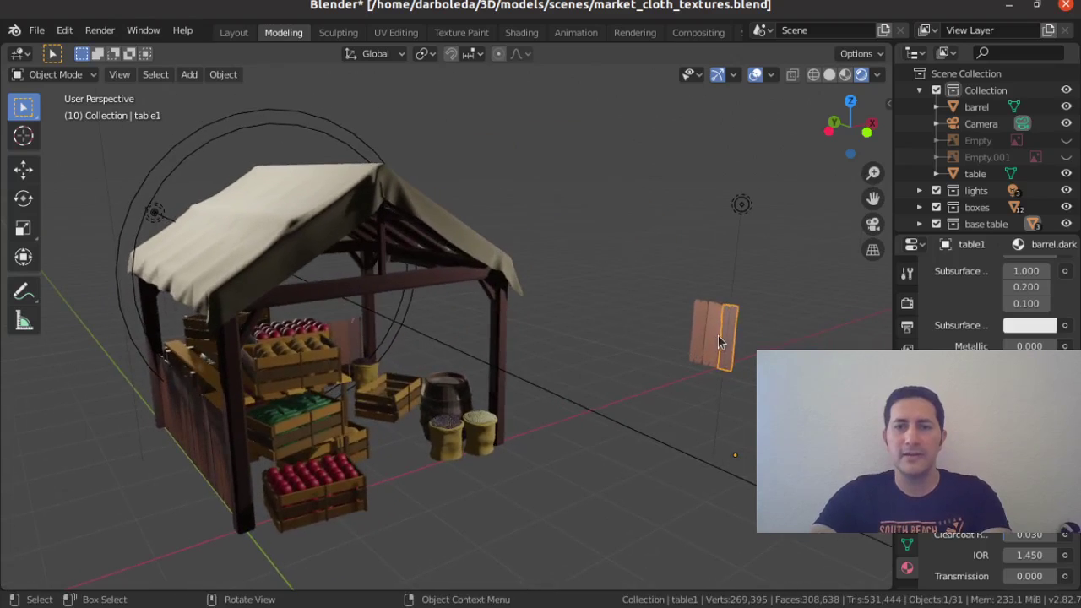
{"action": "left_click", "coordinate": [733, 343]}
{"action": "left_click", "coordinate": [698, 330]}
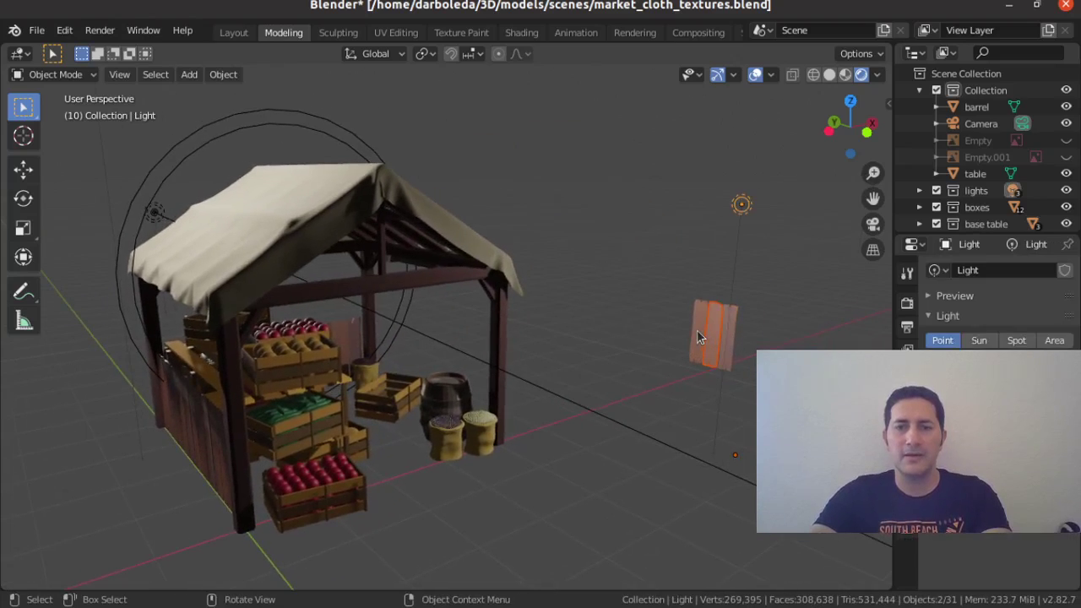
{"action": "left_click", "coordinate": [697, 330]}
{"action": "mouse_move", "coordinate": [593, 312]}
{"action": "middle_mouse_down"}
{"action": "mouse_move", "coordinate": [518, 331]}
{"action": "mouse_move", "coordinate": [254, 338]}
{"action": "middle_mouse_up"}
{"action": "left_click", "coordinate": [35, 30]}
{"action": "mouse_move", "coordinate": [58, 49]}
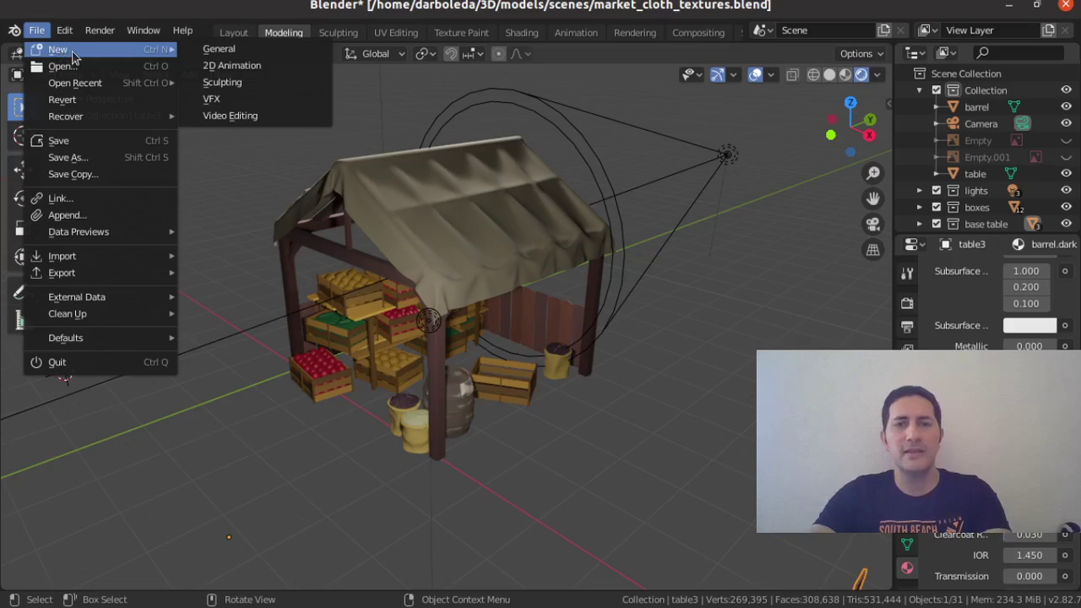
Start a new General scene, discarding the market stall changes.
{"action": "left_click", "coordinate": [221, 50]}
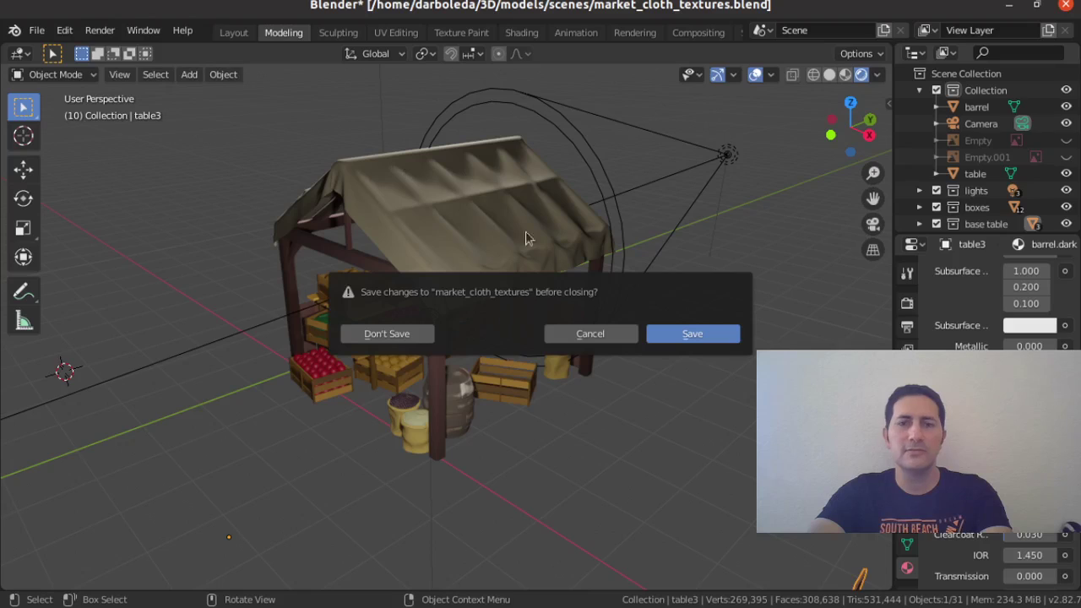
{"action": "left_click", "coordinate": [385, 335]}
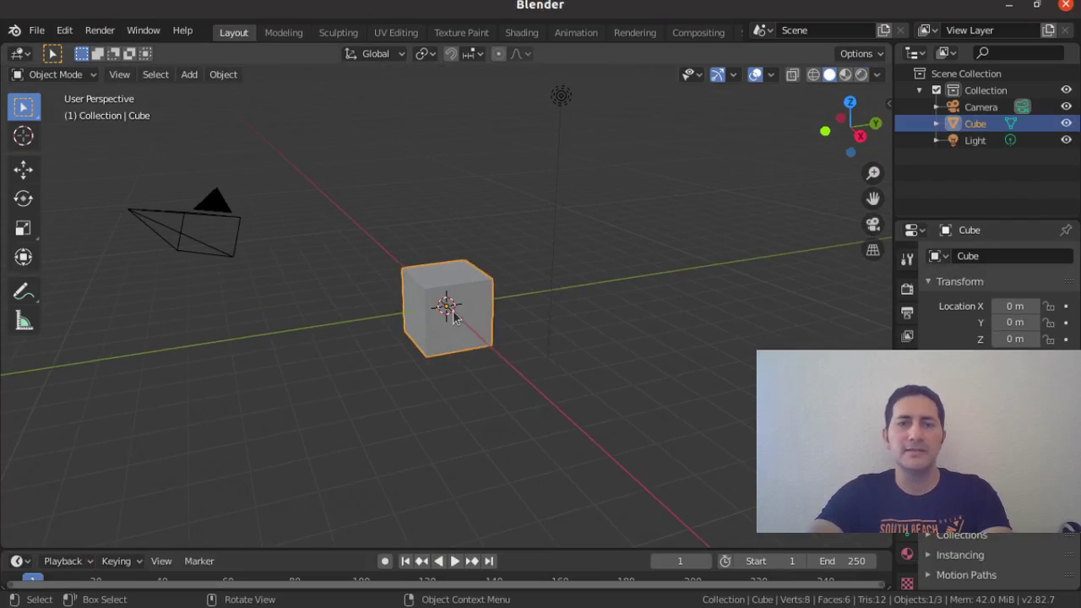
{"action": "scroll", "coordinate": [451, 321], "scroll_direction": "up", "scroll_amount": 4}
Toggle the default cube into and out of Edit Mode, then list recently opened files.
{"action": "key", "text": "Tab"}
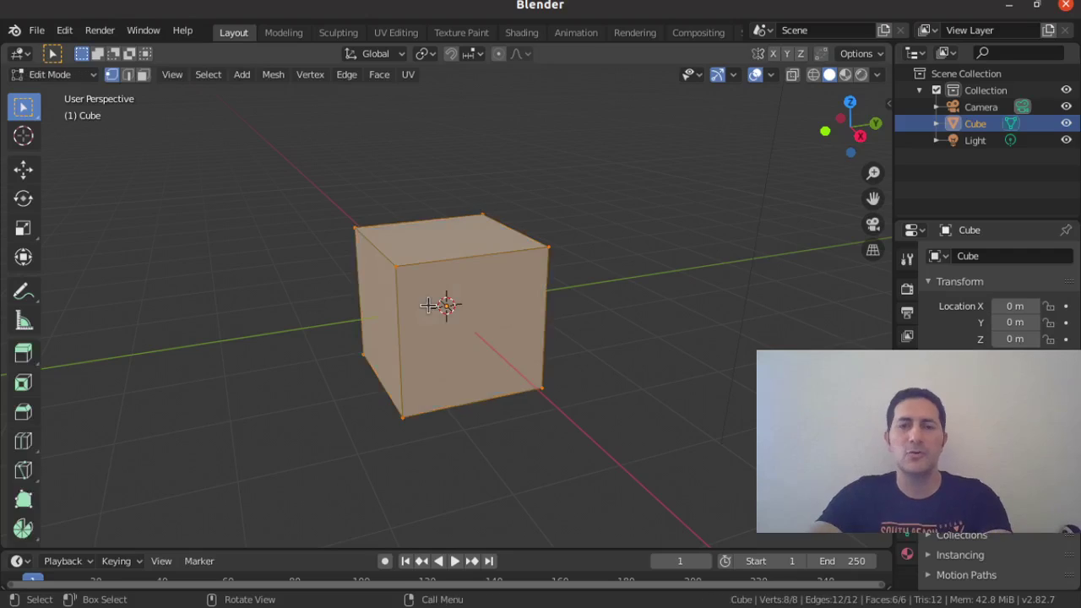
{"action": "key", "text": "Tab"}
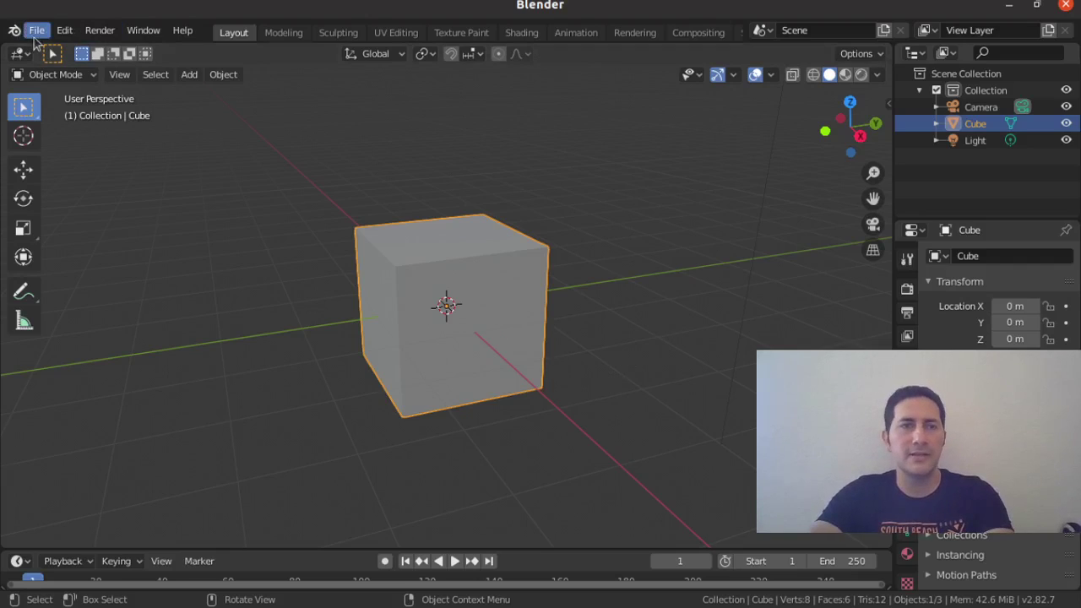
{"action": "left_click", "coordinate": [36, 30]}
{"action": "mouse_move", "coordinate": [75, 82]}
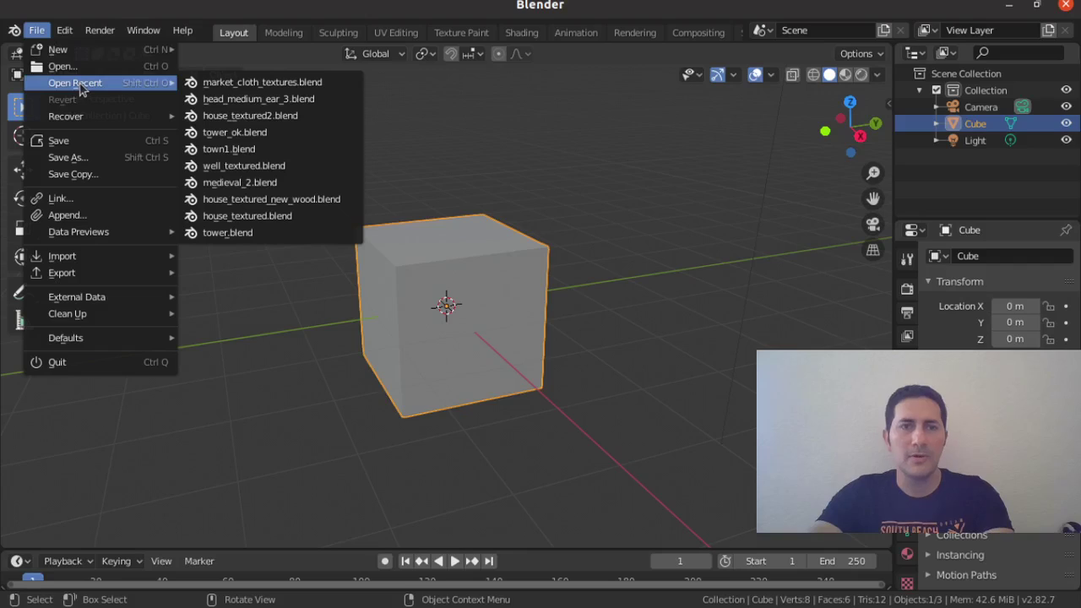
Open house_textured2.blend without saving and switch the viewport to Rendered shading.
{"action": "left_click", "coordinate": [260, 123]}
{"action": "left_click", "coordinate": [391, 334]}
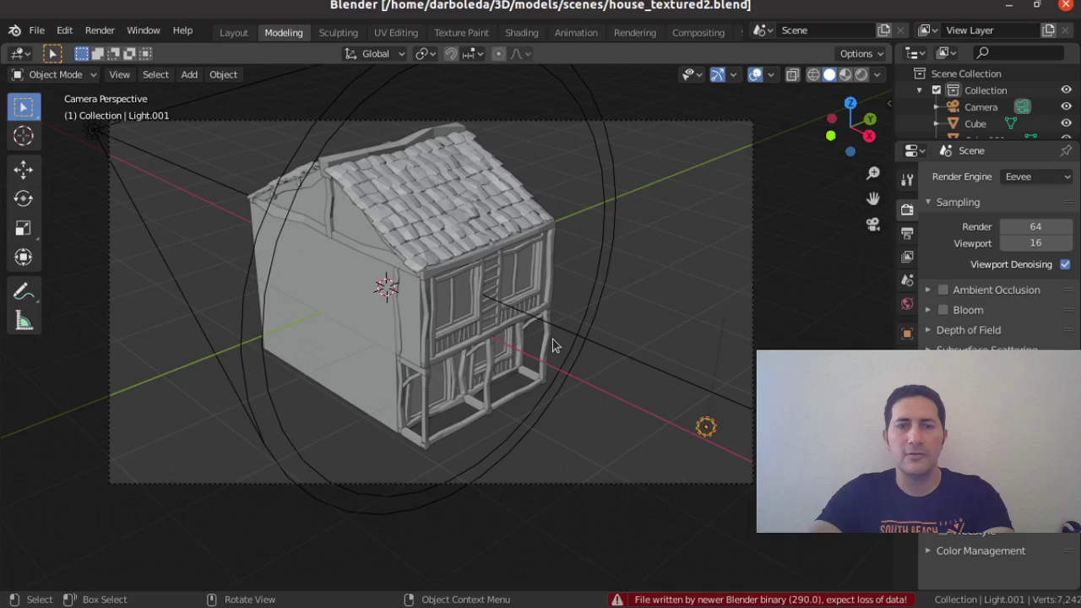
{"action": "left_click", "coordinate": [860, 74]}
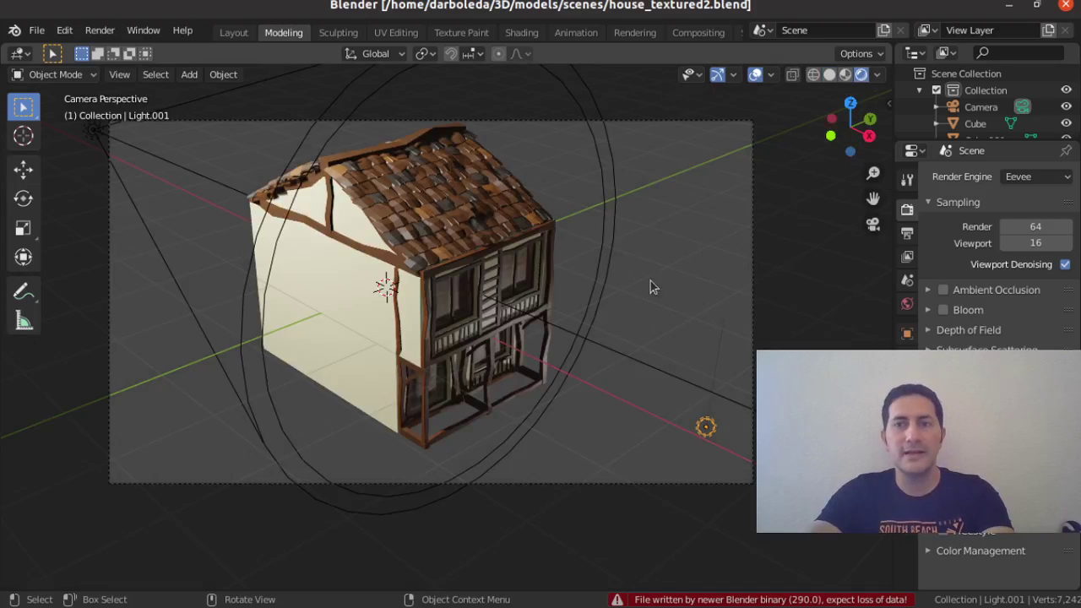
Orbit and zoom in on the rendered house, then bring up the File > New templates.
{"action": "middle_click_drag", "start_coordinate": [651, 284], "coordinate": [381, 296]}
{"action": "scroll", "coordinate": [382, 296], "scroll_direction": "up", "scroll_amount": 2}
{"action": "scroll", "coordinate": [509, 350], "scroll_direction": "up", "scroll_amount": 2}
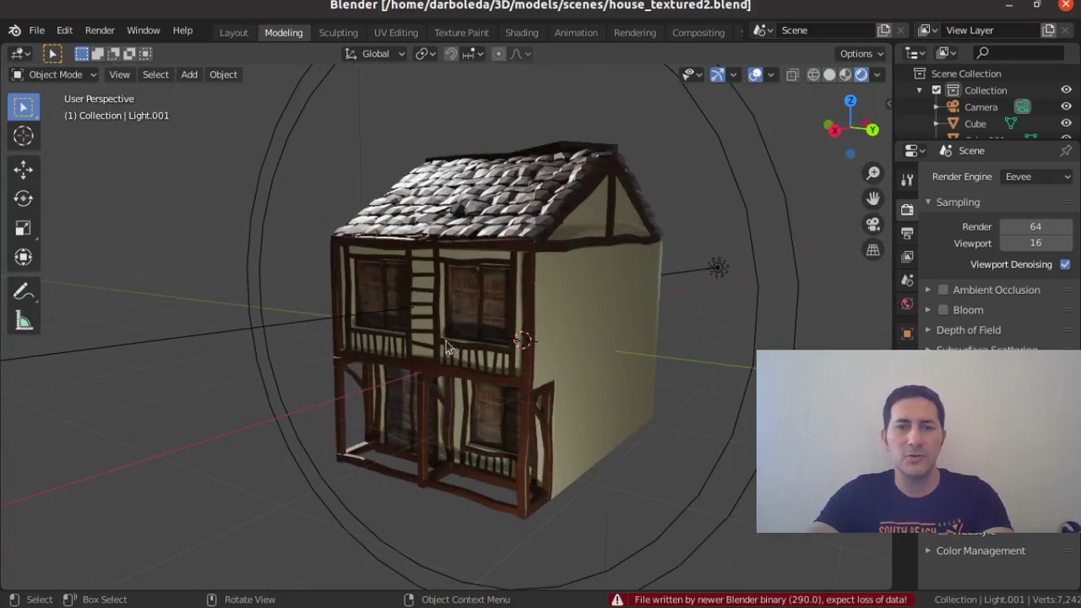
{"action": "scroll", "coordinate": [509, 350], "scroll_direction": "up", "scroll_amount": 2}
{"action": "scroll", "coordinate": [509, 350], "scroll_direction": "up", "scroll_amount": 2}
{"action": "left_click", "coordinate": [37, 30]}
{"action": "mouse_move", "coordinate": [58, 49]}
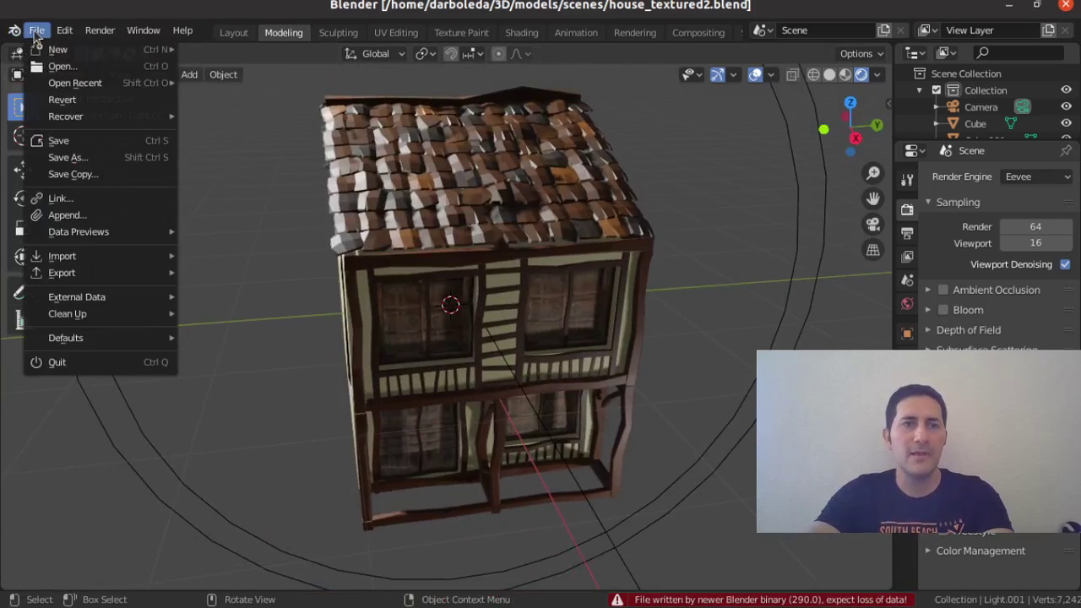
Start a new General scene and scale the default cube mesh by 1.5 in Edit Mode.
{"action": "left_click", "coordinate": [218, 48]}
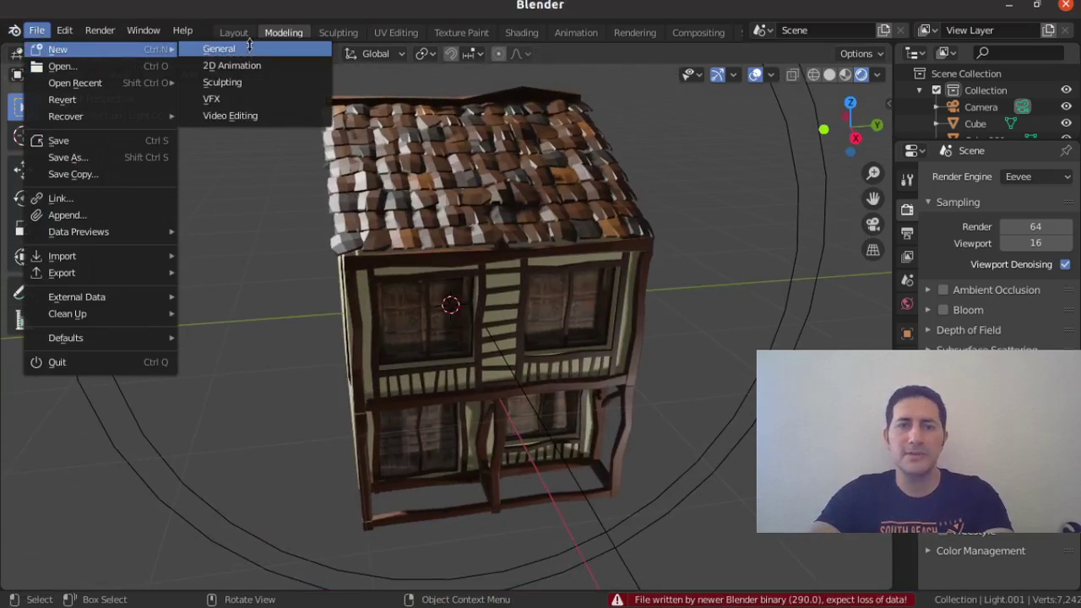
{"action": "key", "text": "Tab"}
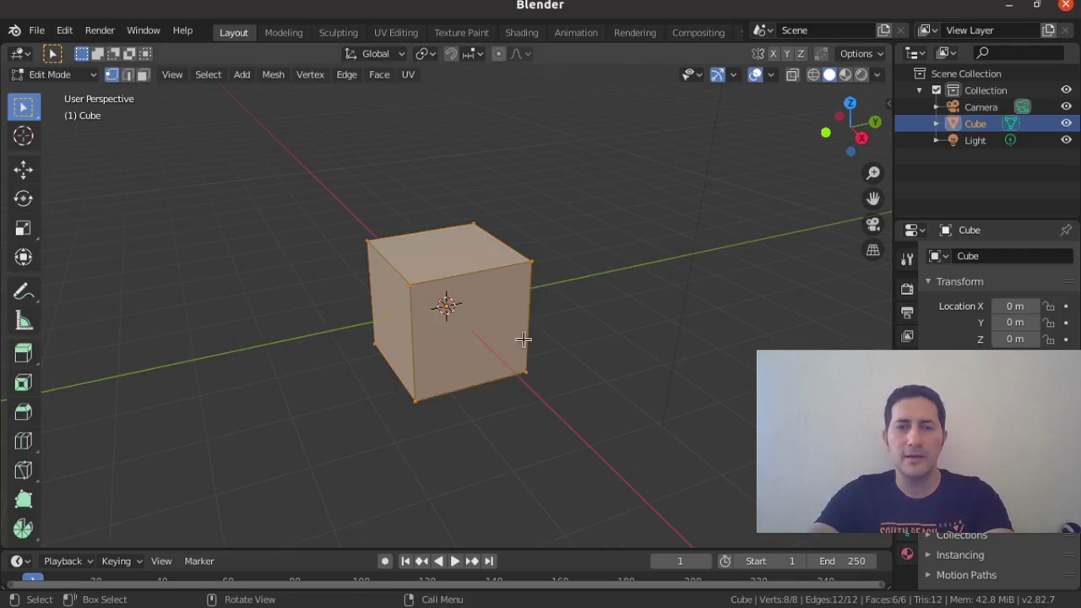
{"action": "type", "text": "s1.5"}
{"action": "key", "text": "Return"}
{"action": "key", "text": "Tab"}
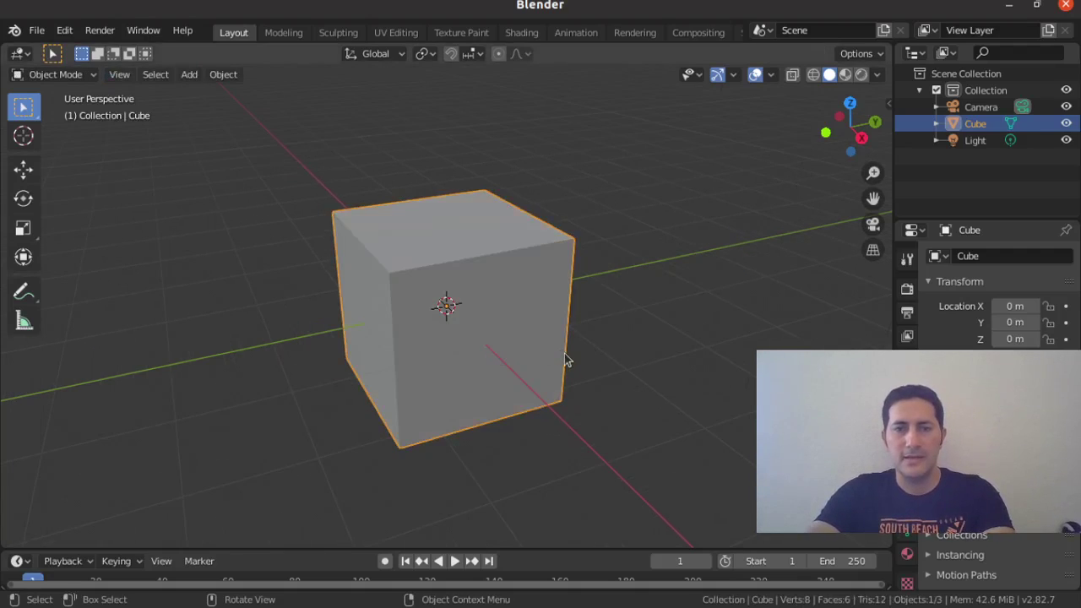
Check the cube from front, side, top and camera views, then stretch it taller along Z.
{"action": "key", "text": "KP_1"}
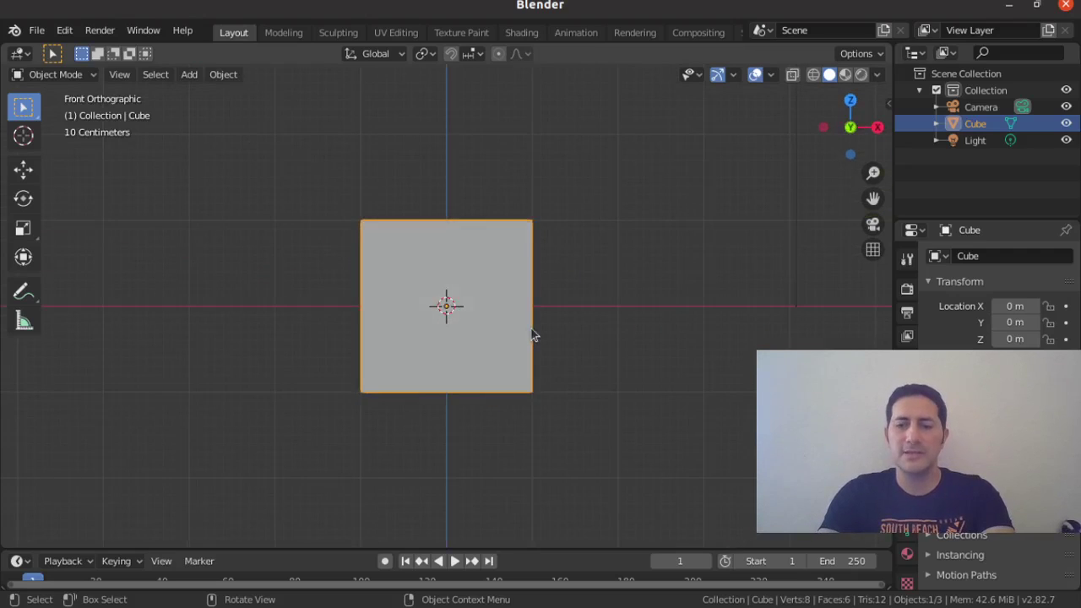
{"action": "key", "text": "KP_3"}
{"action": "key", "text": "KP_7"}
{"action": "key", "text": "KP_0"}
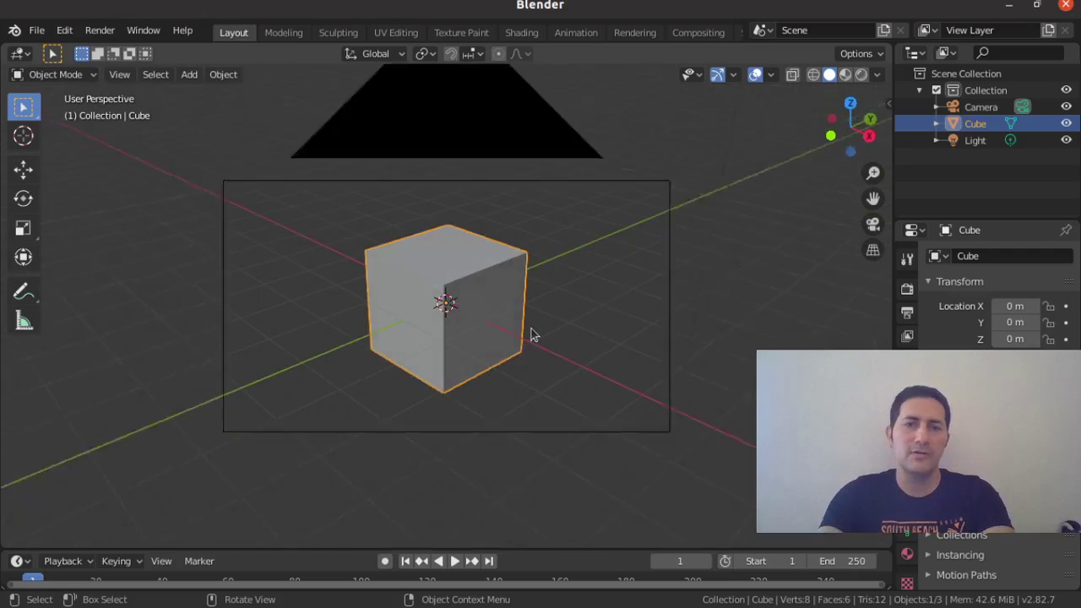
{"action": "key", "text": "KP_1"}
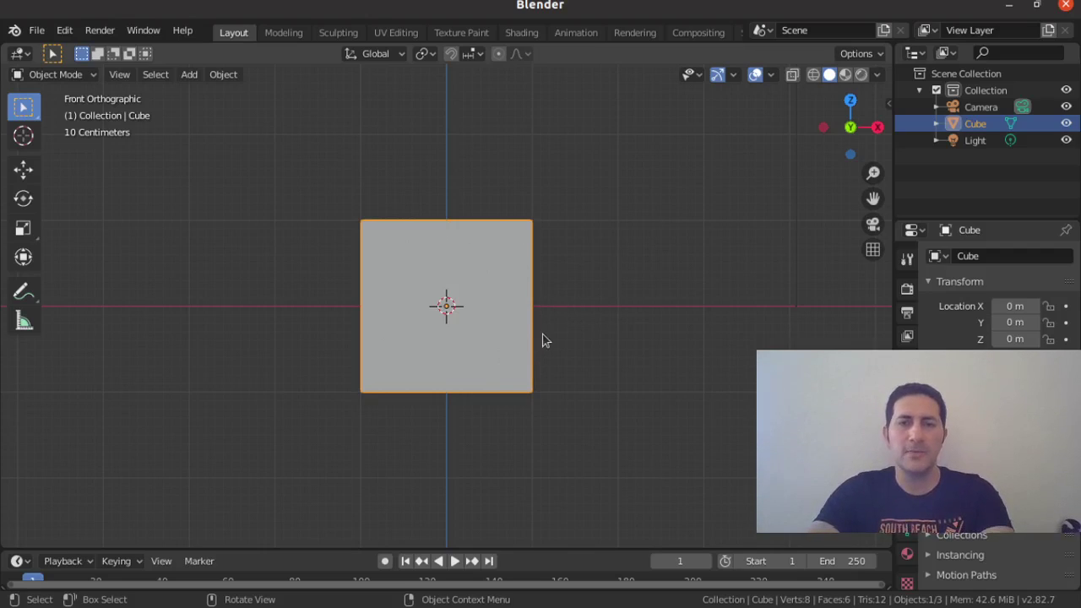
{"action": "key", "text": "s"}
{"action": "key", "text": "z"}
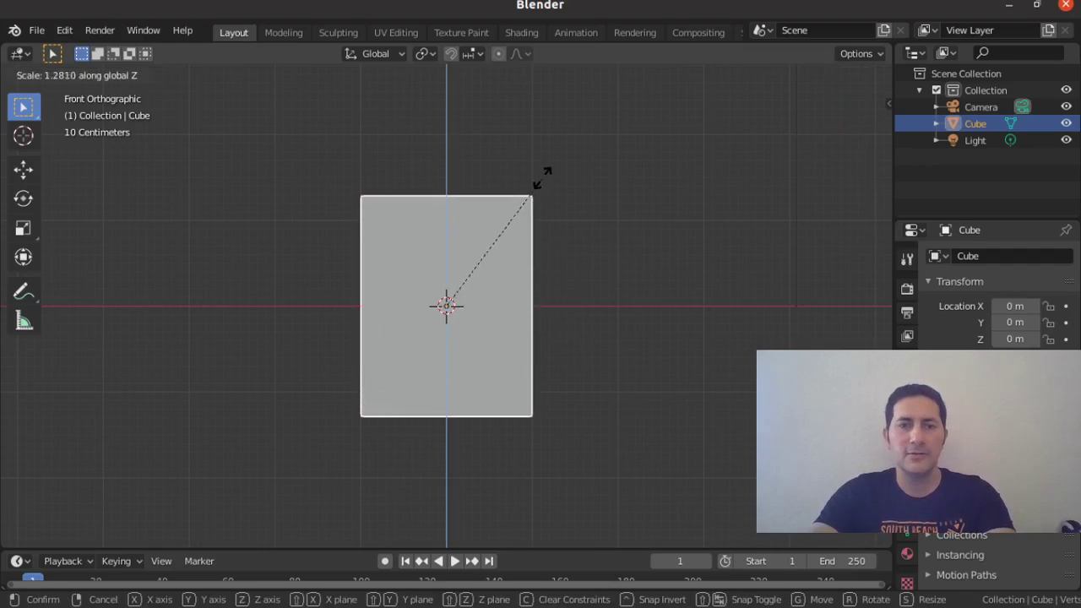
{"action": "left_click", "coordinate": [541, 181]}
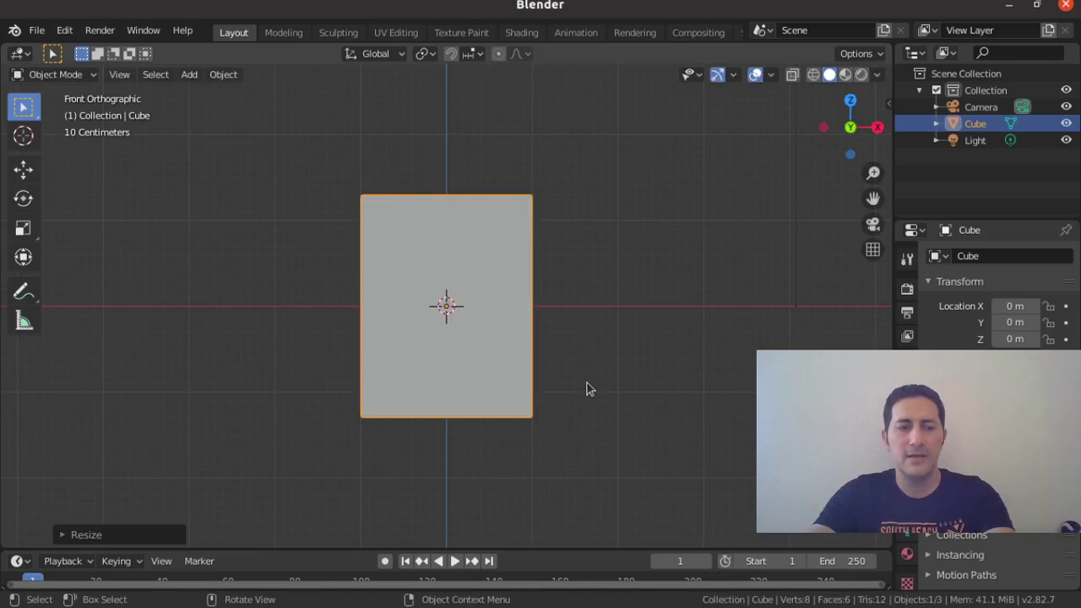
Add a centred horizontal edge loop around the middle of the tall cube.
{"action": "key", "text": "Tab"}
{"action": "key", "text": "Tab"}
{"action": "middle_click_drag", "start_coordinate": [613, 344], "coordinate": [535, 366]}
{"action": "key", "text": "Tab"}
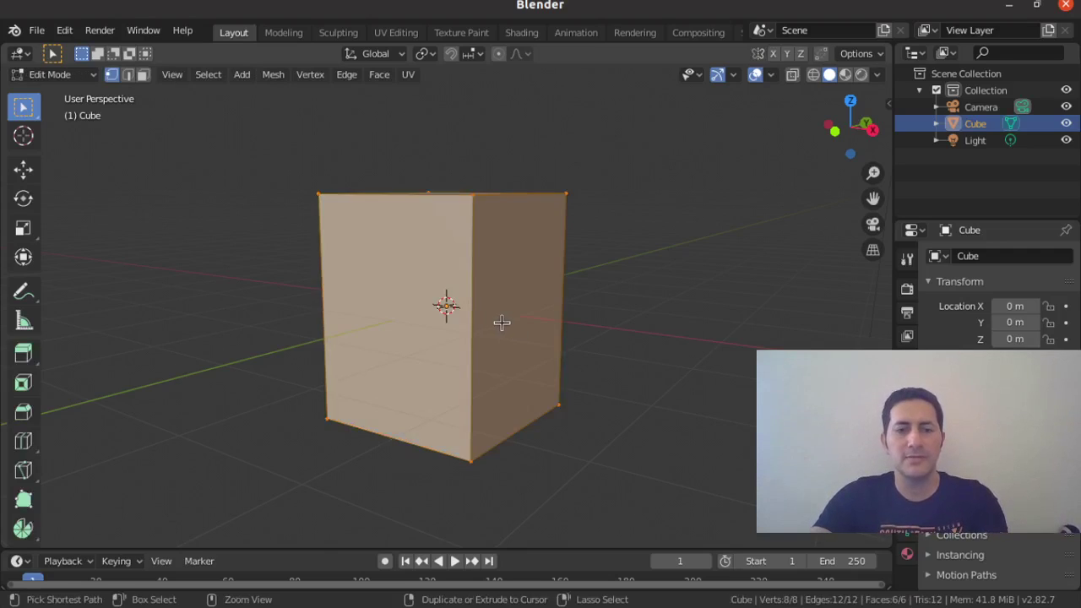
{"action": "key", "text": "ctrl+r"}
{"action": "left_click", "coordinate": [502, 328]}
{"action": "right_click", "coordinate": [501, 326]}
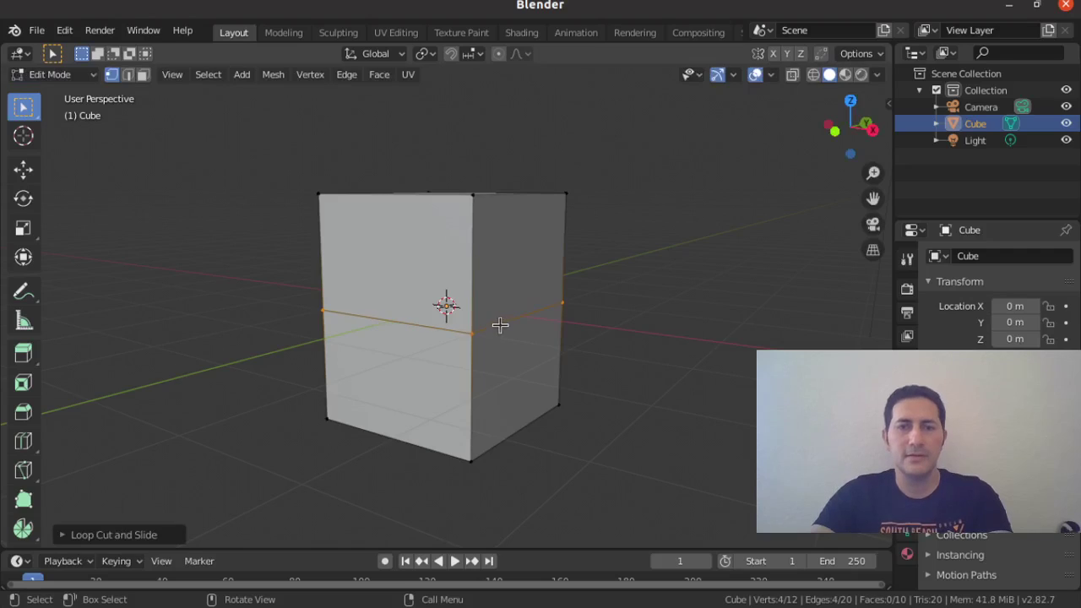
{"action": "key", "text": "Tab"}
{"action": "key", "text": "Tab"}
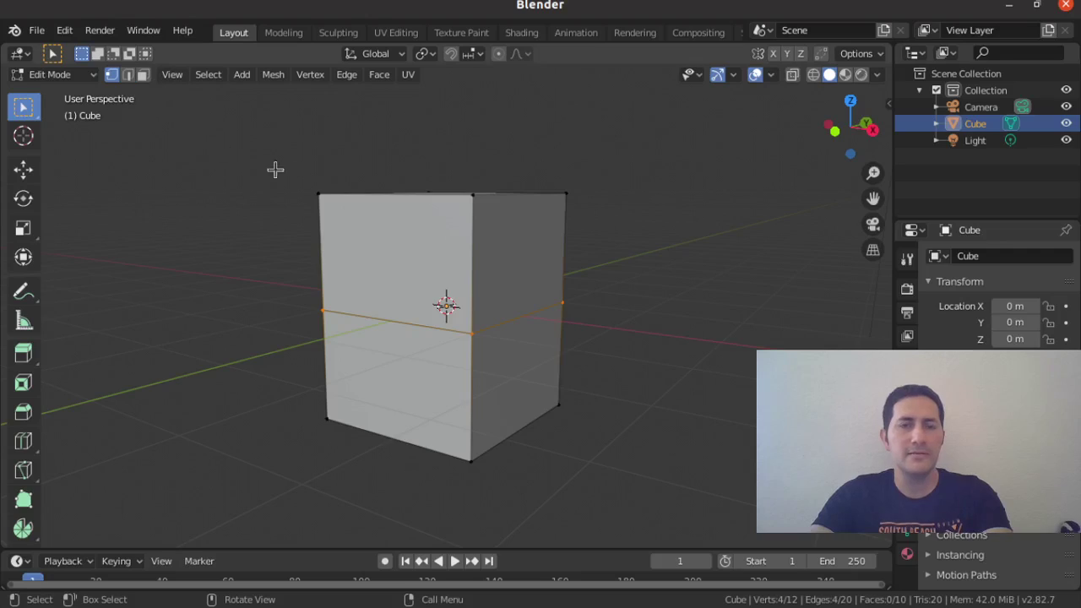
Extrude the upper front face outward into an overhang, then return to Object Mode.
{"action": "left_click", "coordinate": [141, 77]}
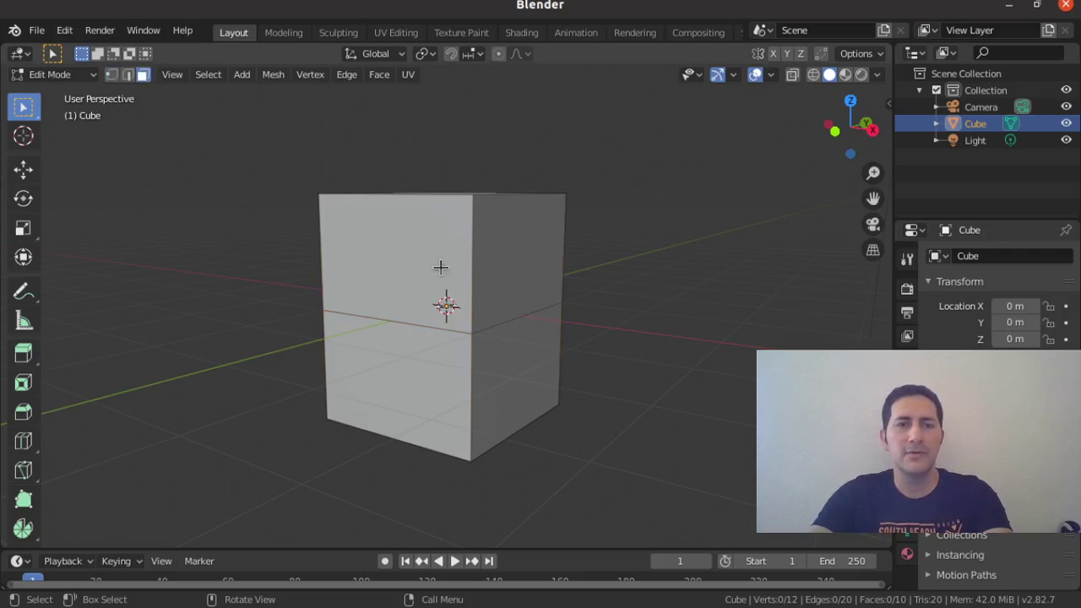
{"action": "left_click", "coordinate": [382, 269]}
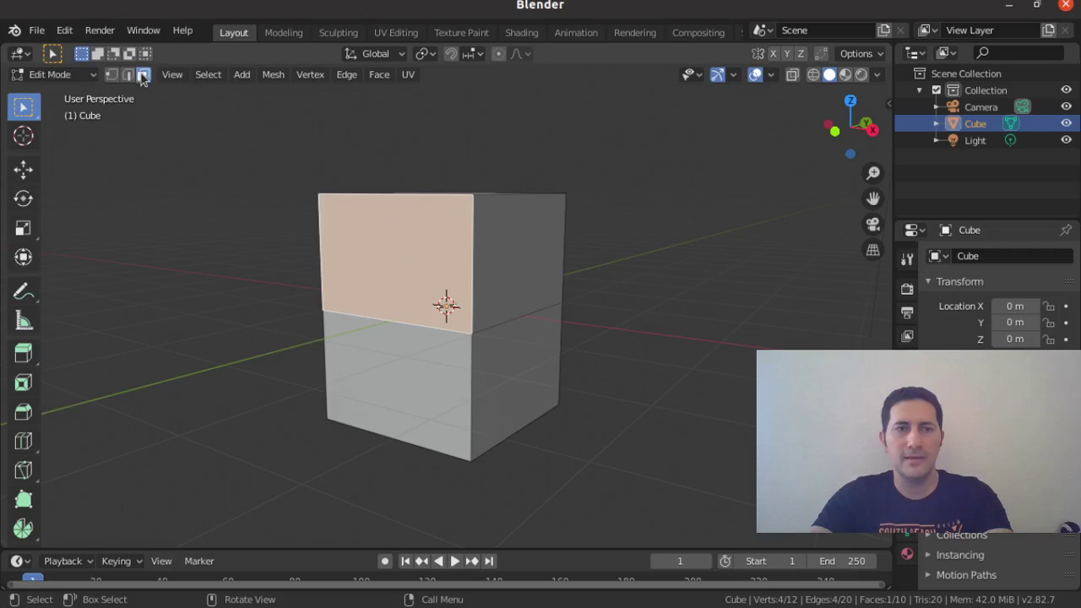
{"action": "key", "text": "e"}
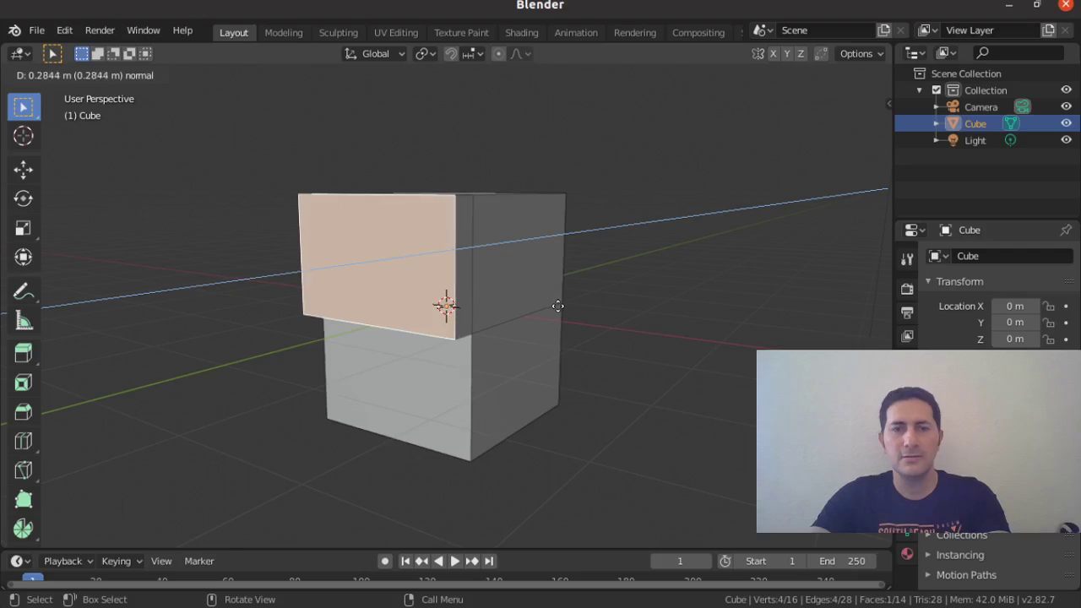
{"action": "left_click", "coordinate": [552, 309]}
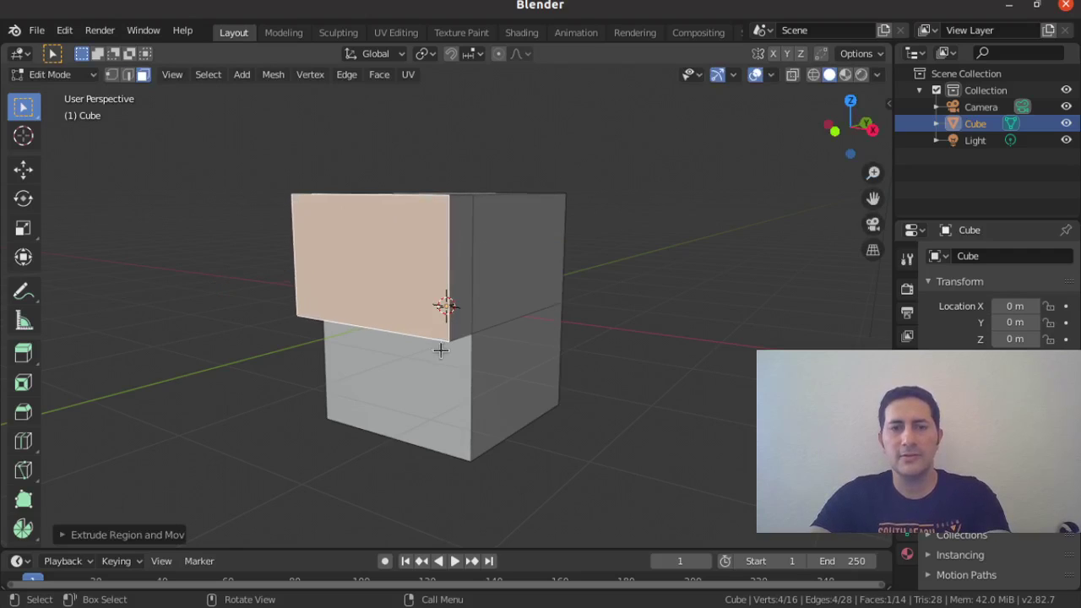
{"action": "middle_click_drag", "start_coordinate": [440, 350], "coordinate": [476, 372]}
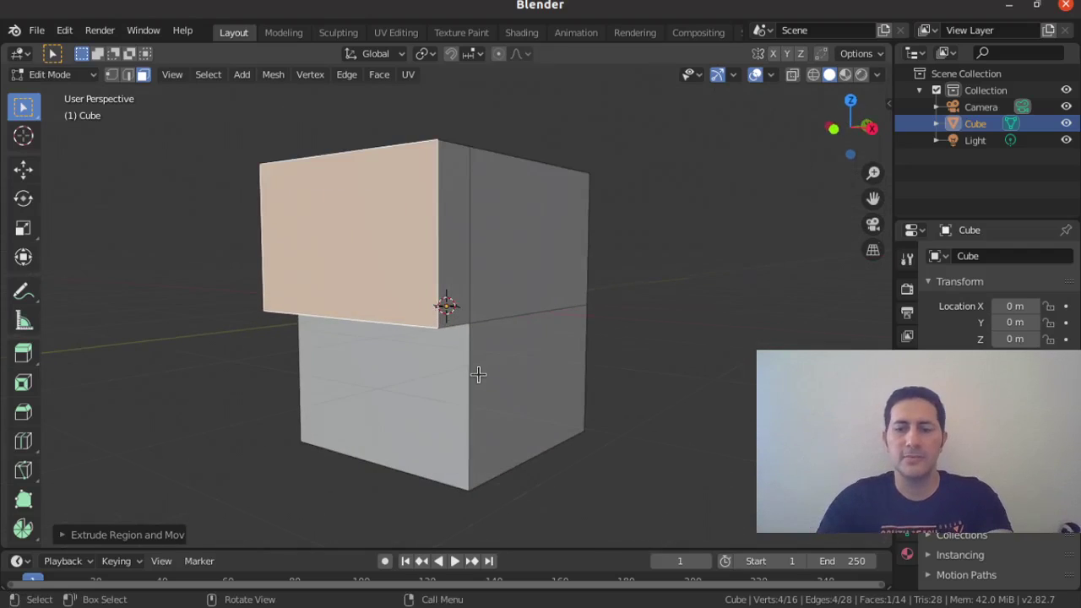
{"action": "key", "text": "KP_1"}
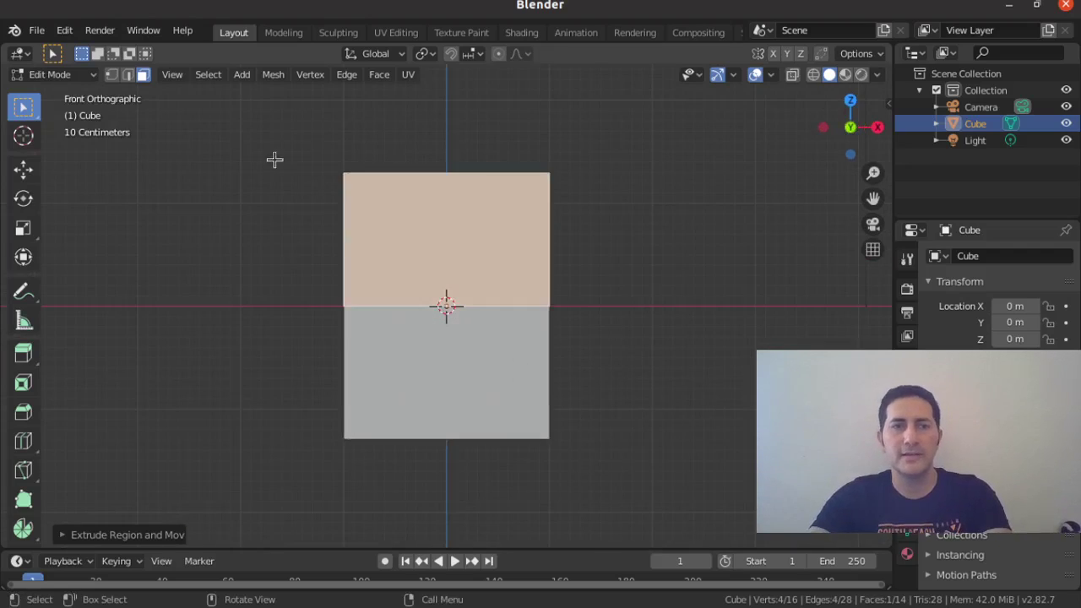
{"action": "key", "text": "Tab"}
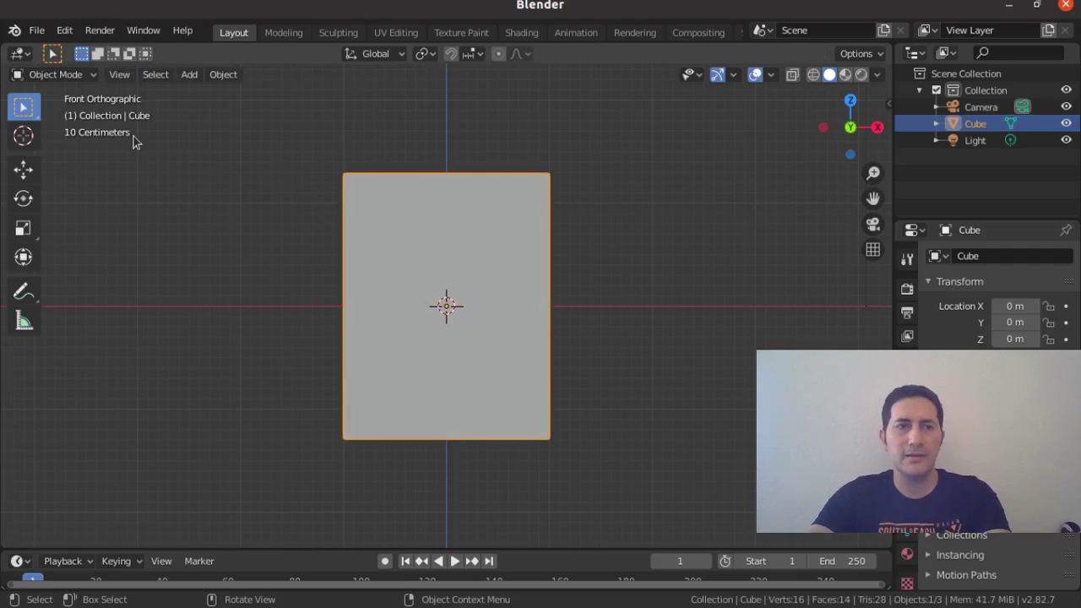
Add a second cube and scale it down to about 0.55.
{"action": "left_click", "coordinate": [189, 74]}
{"action": "mouse_move", "coordinate": [212, 94]}
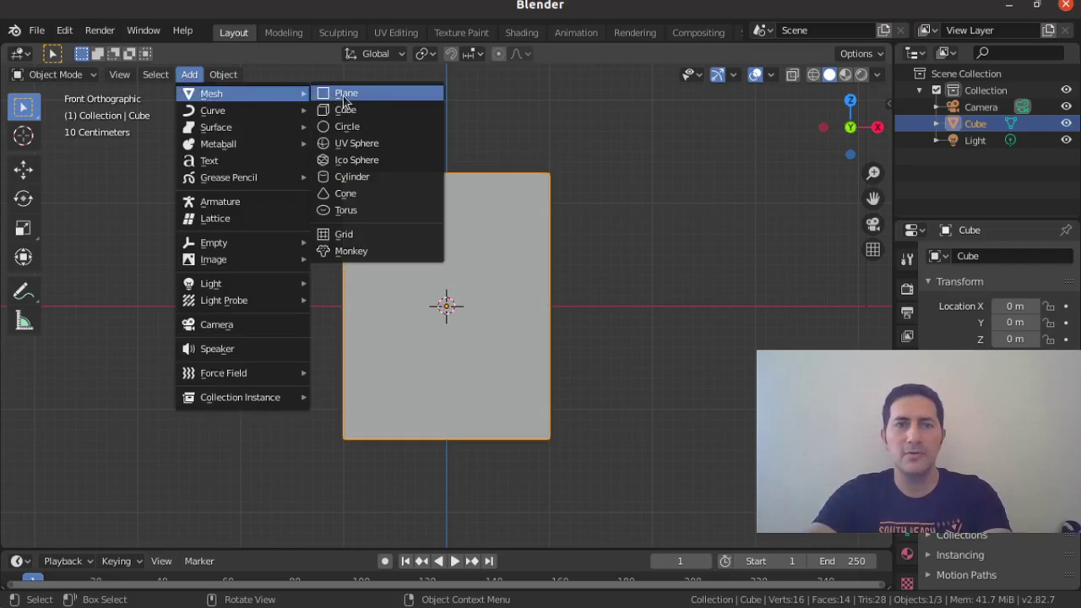
{"action": "left_click", "coordinate": [346, 110]}
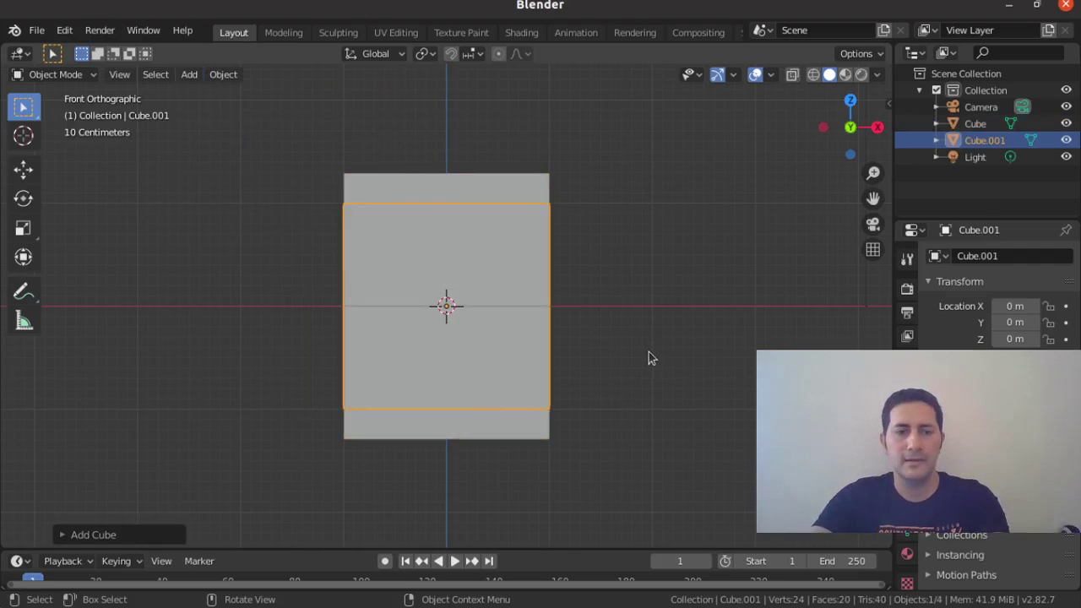
{"action": "key", "text": "s"}
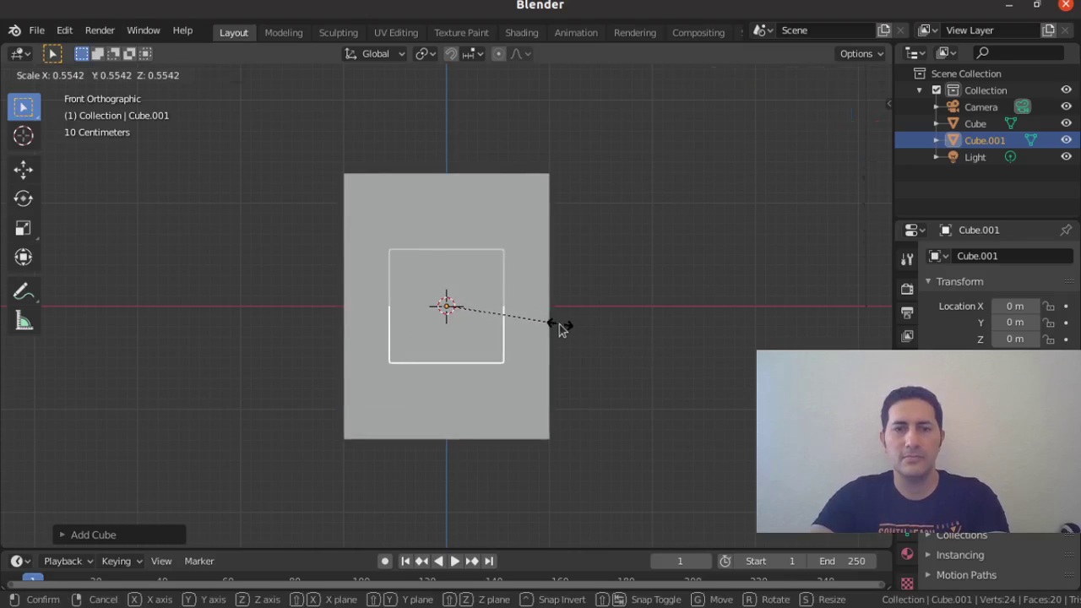
{"action": "left_click", "coordinate": [559, 327]}
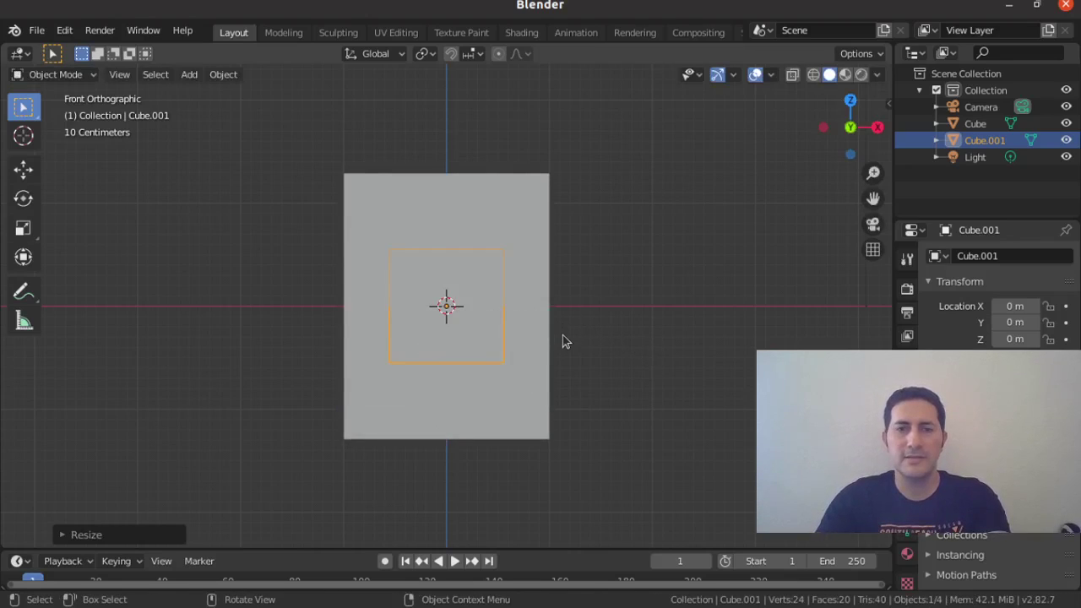
Move the small cube along Y to -1.444, out past the house front.
{"action": "key", "text": "KP_3"}
{"action": "key", "text": "g"}
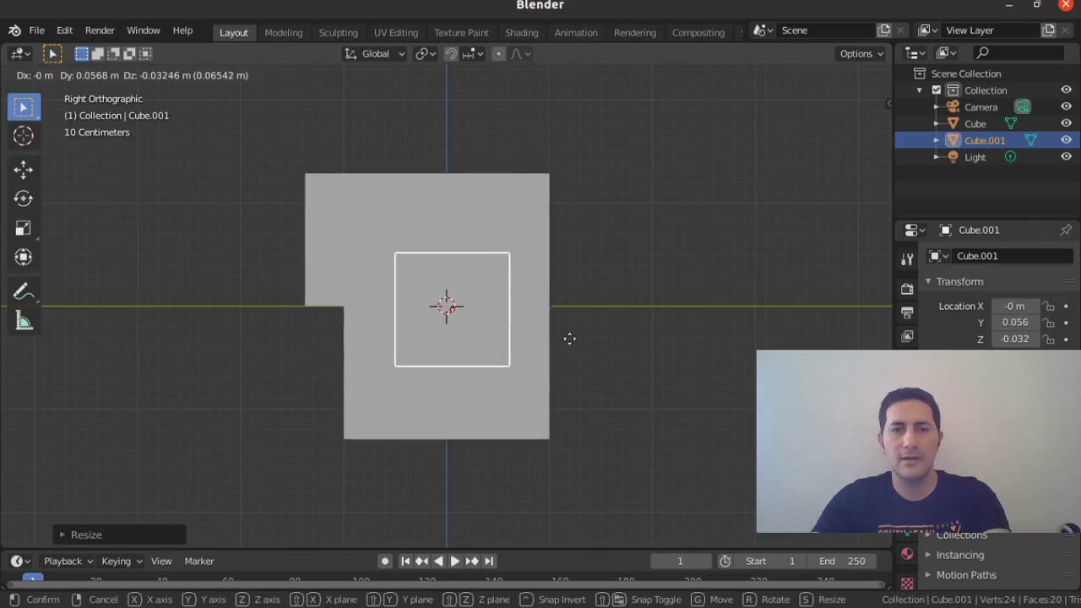
{"action": "key", "text": "z"}
{"action": "key", "text": "x"}
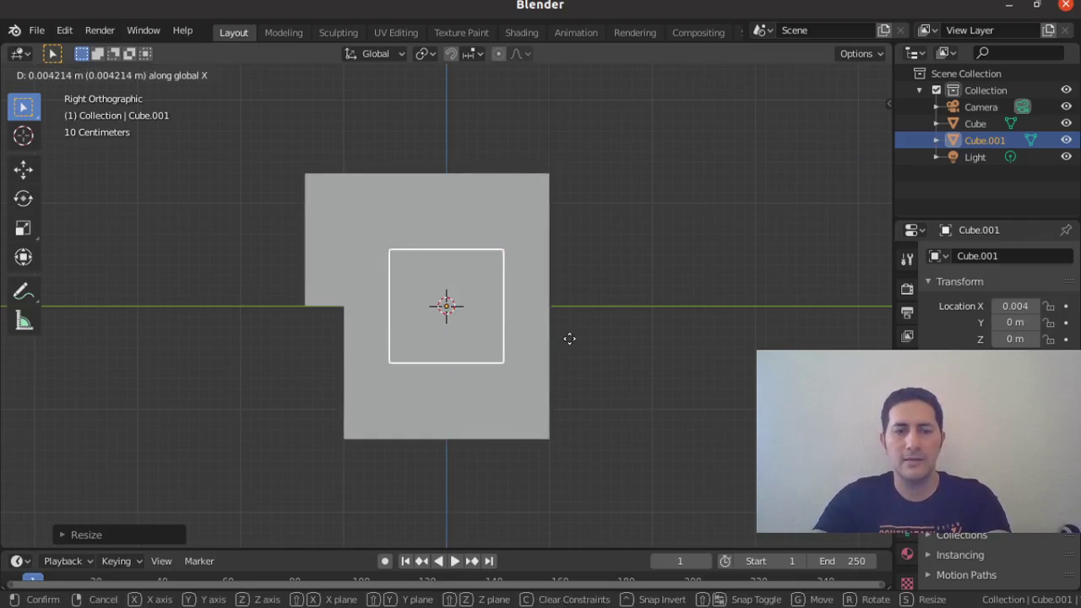
{"action": "key", "text": "y"}
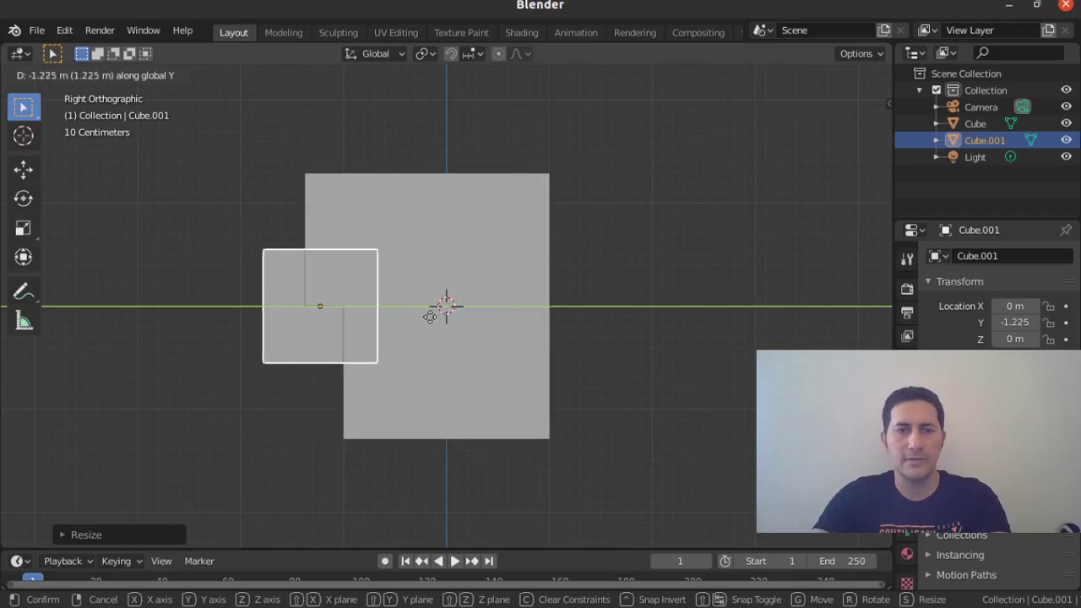
{"action": "left_click", "coordinate": [416, 315]}
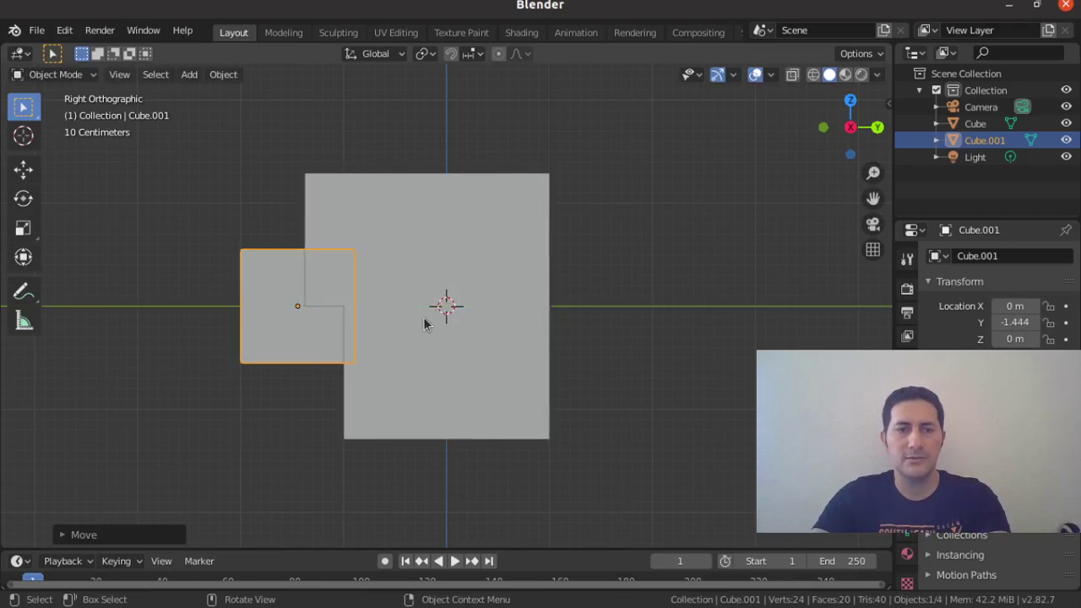
Lower the small cube along Z to -0.697 and select the main house cube.
{"action": "key", "text": "g"}
{"action": "key", "text": "z"}
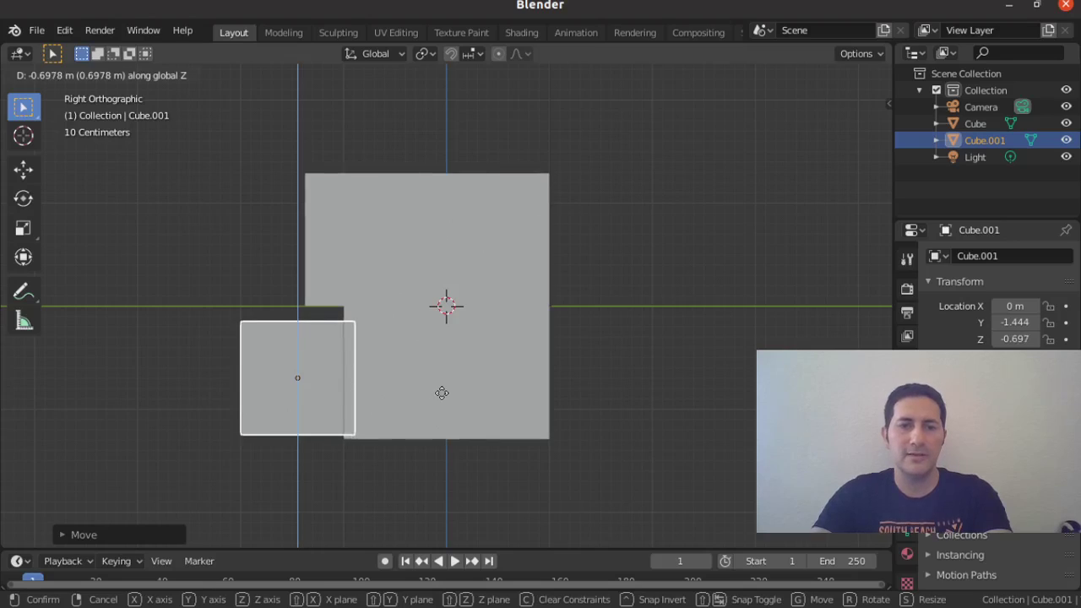
{"action": "left_click", "coordinate": [439, 392]}
{"action": "key", "text": "KP_1"}
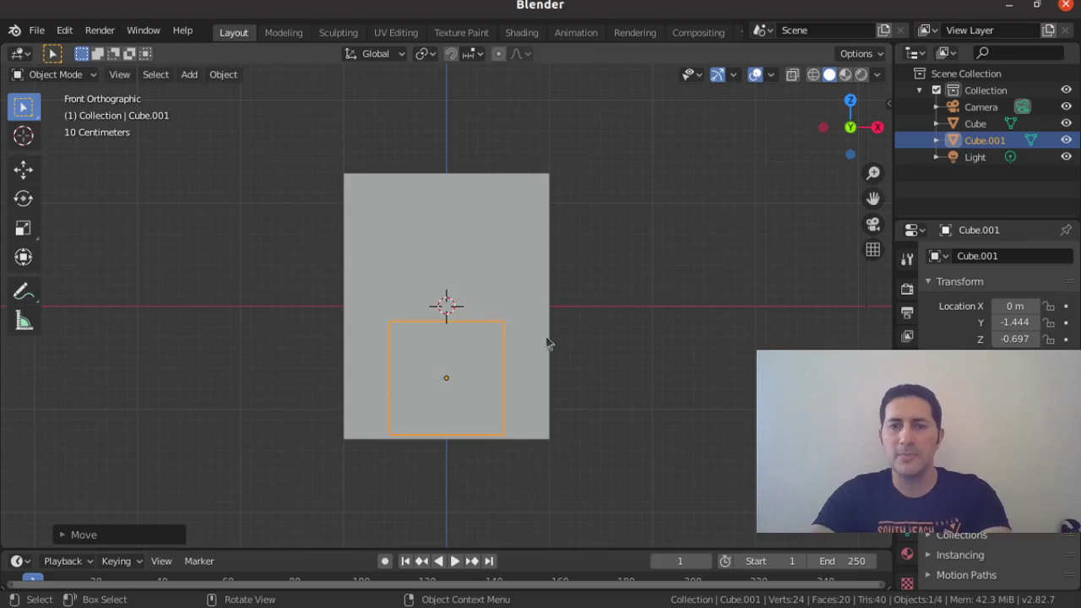
{"action": "key", "text": "KP_3"}
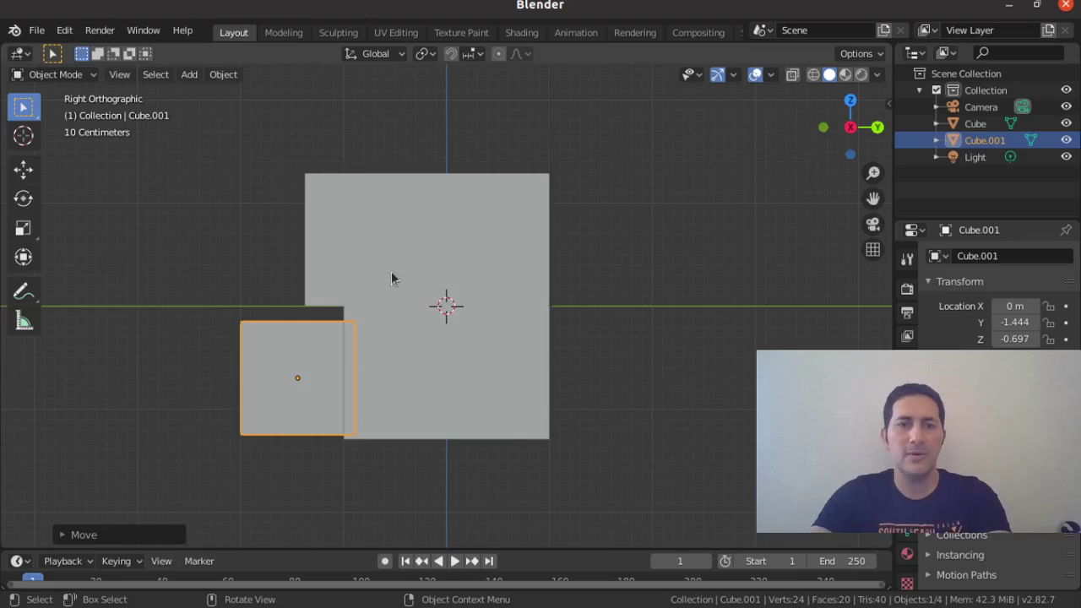
{"action": "left_click", "coordinate": [369, 236]}
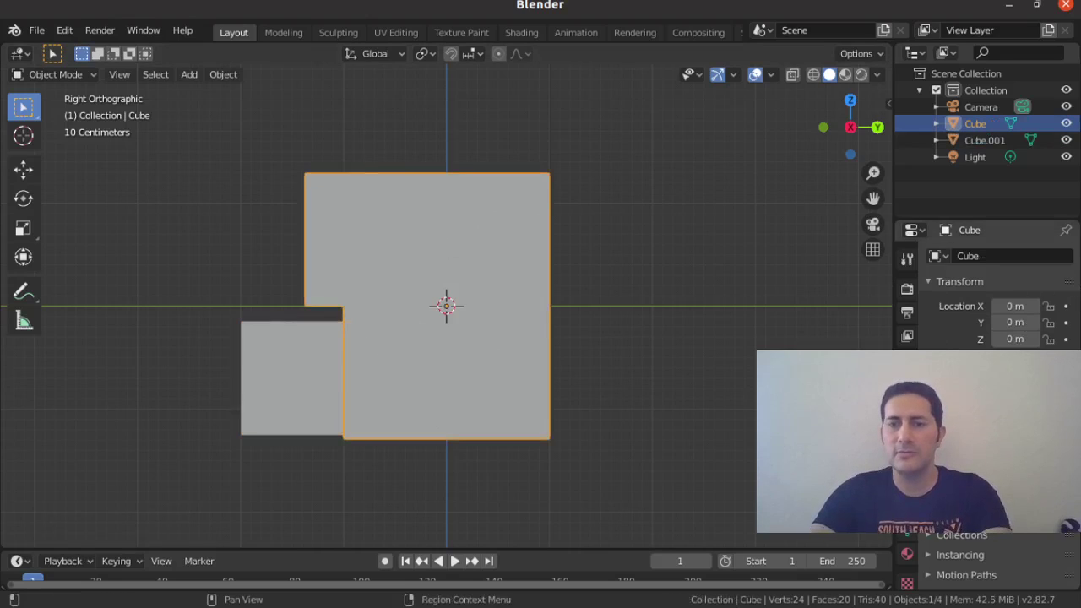
Add a Boolean Difference modifier with Cube.001 as cutter to the house and apply it.
{"action": "left_click", "coordinate": [907, 439]}
{"action": "left_click", "coordinate": [1047, 255]}
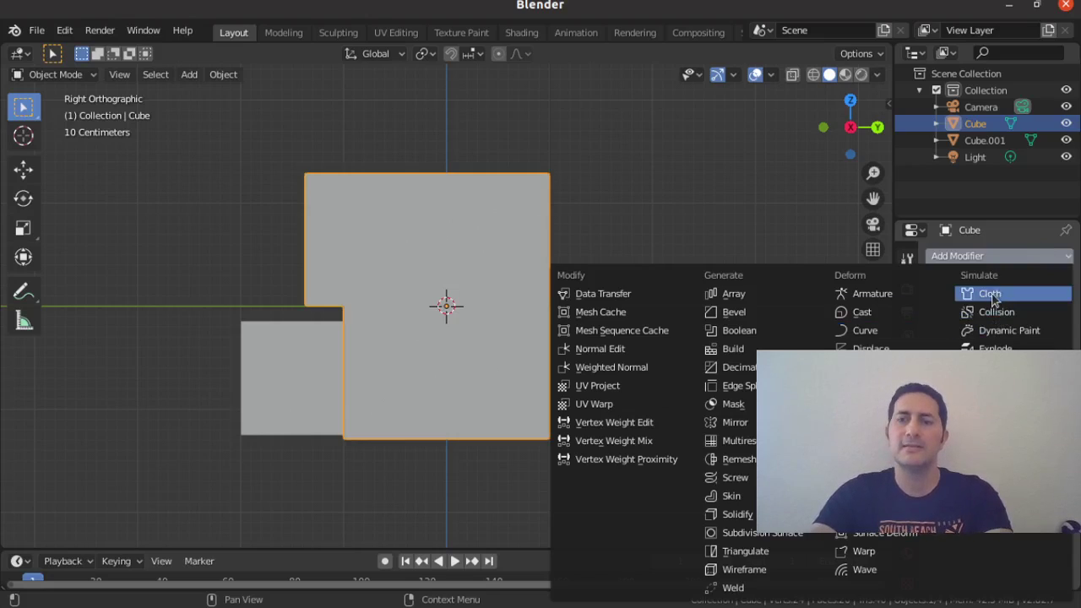
{"action": "left_click", "coordinate": [729, 332]}
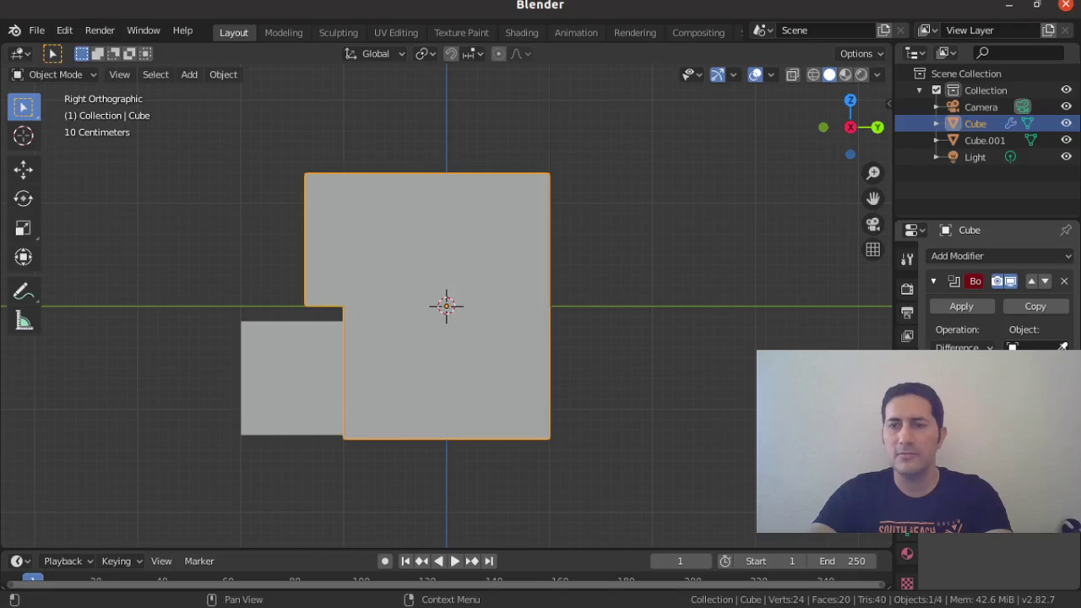
{"action": "left_click", "coordinate": [1063, 346]}
{"action": "left_click", "coordinate": [283, 352]}
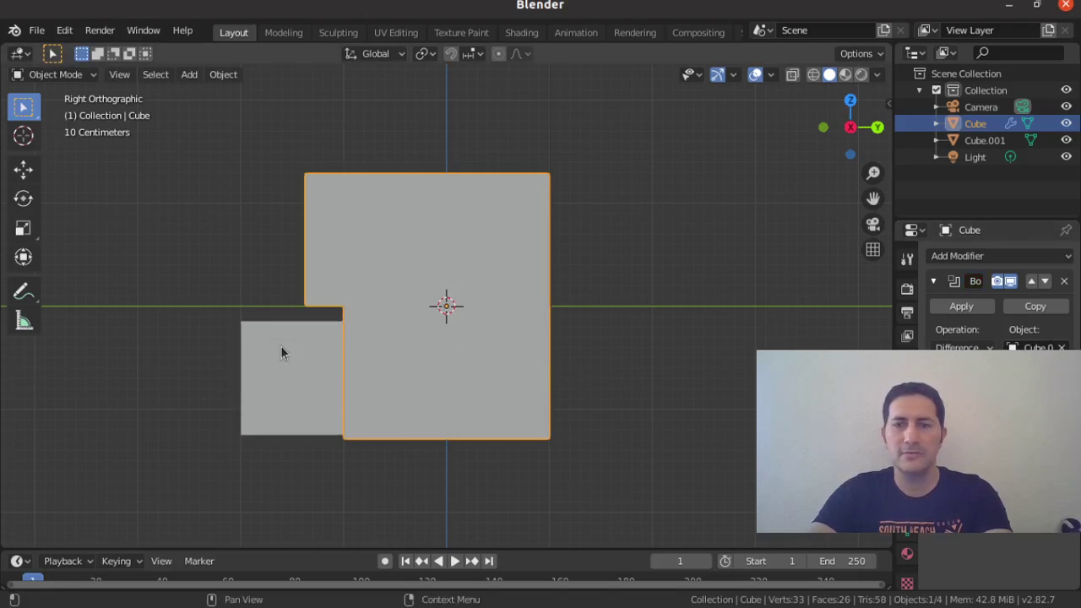
{"action": "left_click", "coordinate": [961, 306]}
{"action": "mouse_move", "coordinate": [465, 394]}
{"action": "middle_mouse_down"}
{"action": "mouse_move", "coordinate": [475, 363]}
{"action": "mouse_move", "coordinate": [533, 363]}
{"action": "middle_mouse_up"}
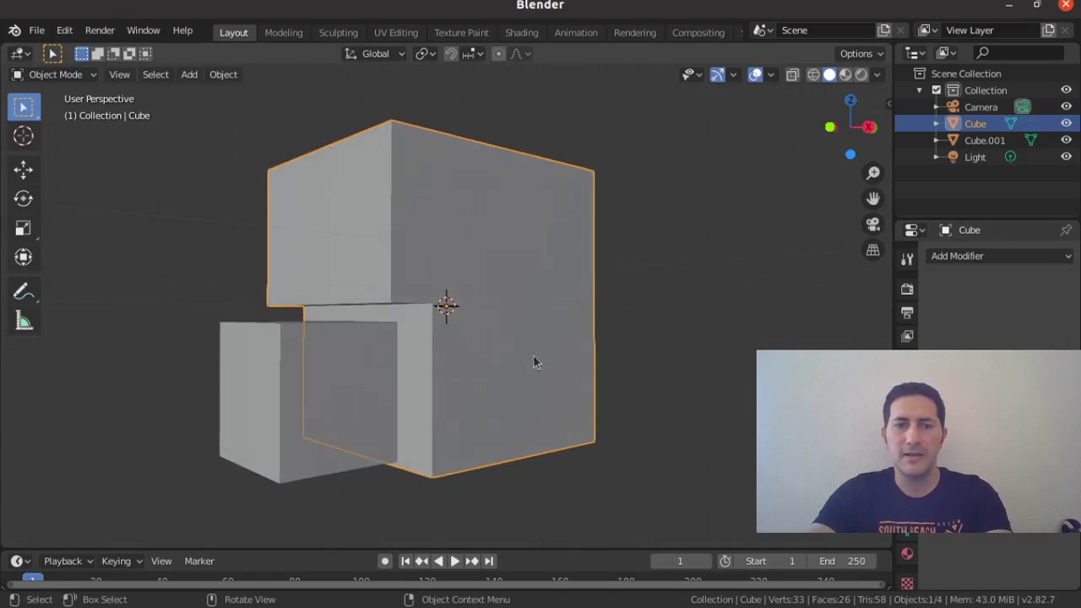
Move Cube.001 left, outside the house, in the front view.
{"action": "left_click", "coordinate": [304, 393]}
{"action": "key", "text": "KP_1"}
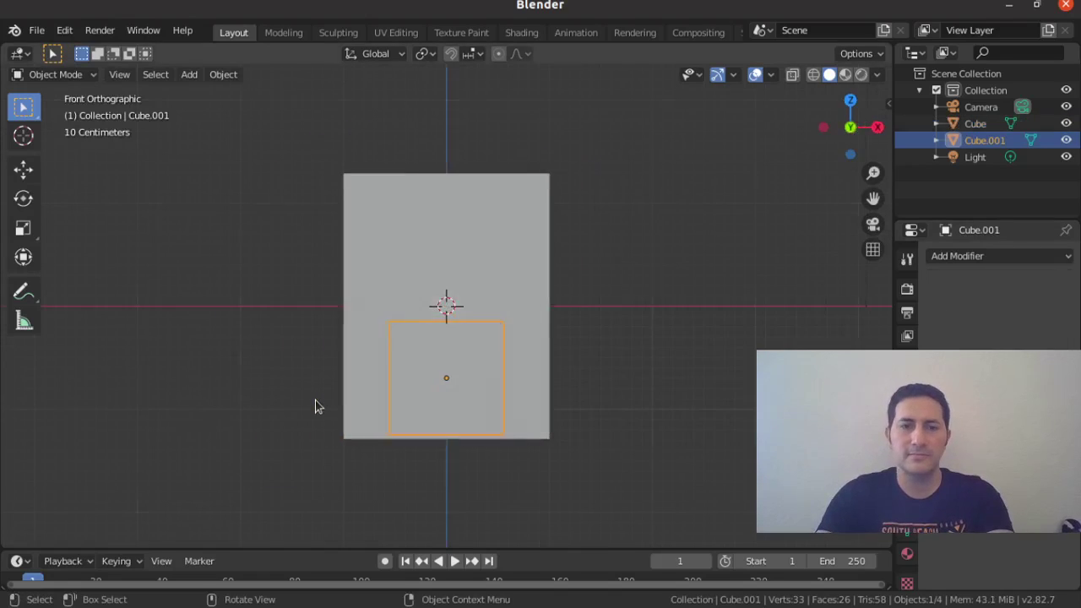
{"action": "key", "text": "g"}
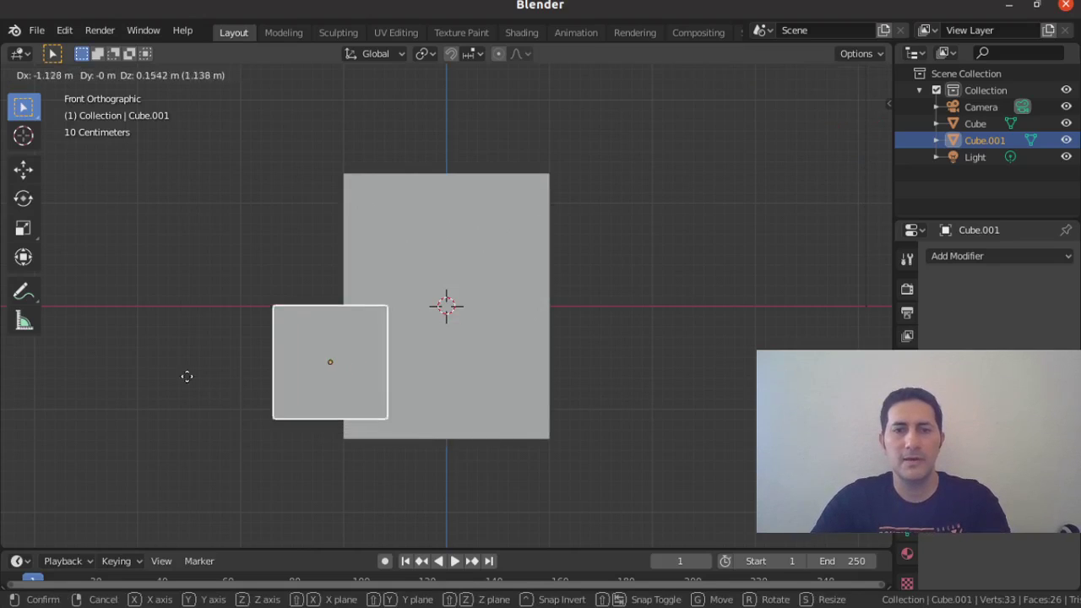
{"action": "left_click", "coordinate": [124, 372]}
Orbit and zoom to inspect the door recess, toggling the small cube's Edit Mode.
{"action": "middle_click_drag", "start_coordinate": [489, 411], "coordinate": [383, 430]}
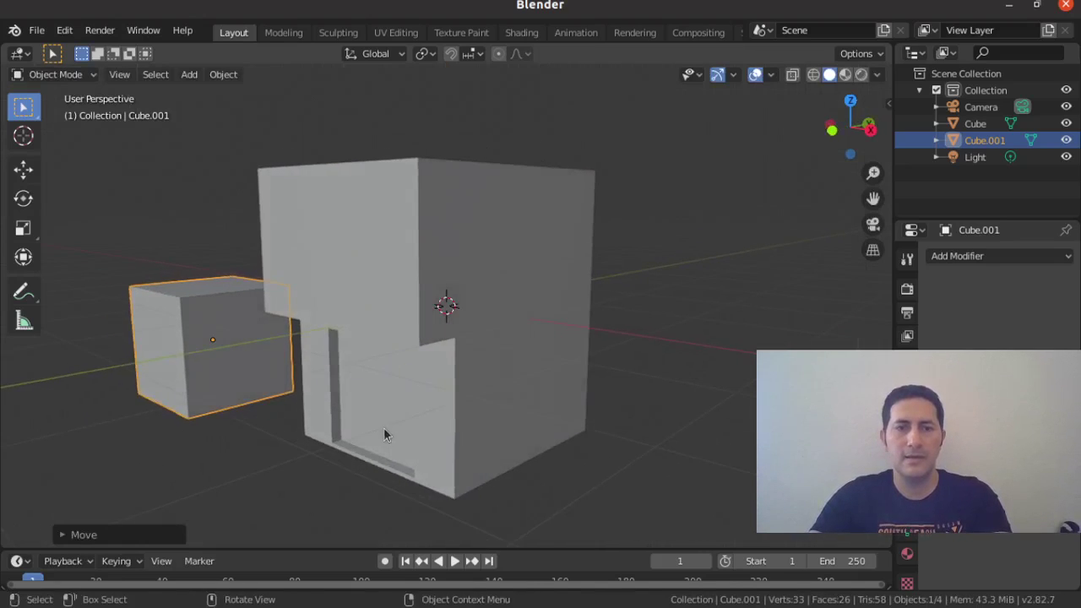
{"action": "scroll", "coordinate": [371, 420], "scroll_direction": "up", "scroll_amount": 4}
{"action": "mouse_move", "coordinate": [320, 459]}
{"action": "middle_mouse_down"}
{"action": "mouse_move", "coordinate": [441, 410]}
{"action": "mouse_move", "coordinate": [548, 414]}
{"action": "mouse_move", "coordinate": [482, 439]}
{"action": "mouse_move", "coordinate": [413, 434]}
{"action": "mouse_move", "coordinate": [345, 399]}
{"action": "mouse_move", "coordinate": [436, 405]}
{"action": "middle_mouse_up"}
{"action": "scroll", "coordinate": [397, 405], "scroll_direction": "down", "scroll_amount": 3}
{"action": "key", "text": "Tab"}
{"action": "key", "text": "Tab"}
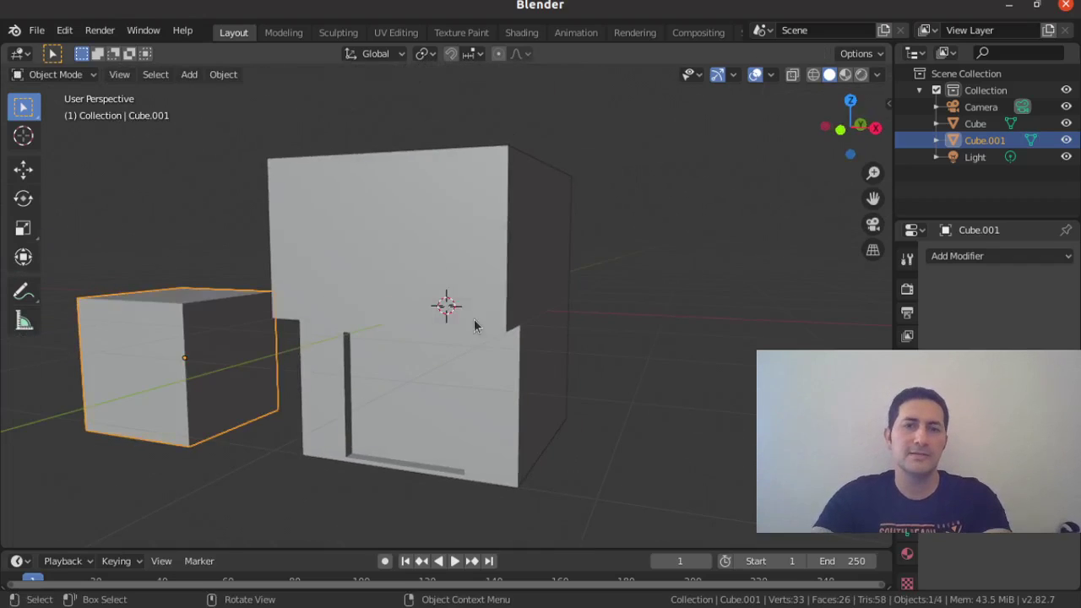
{"action": "left_click", "coordinate": [457, 252]}
{"action": "key", "text": "Tab"}
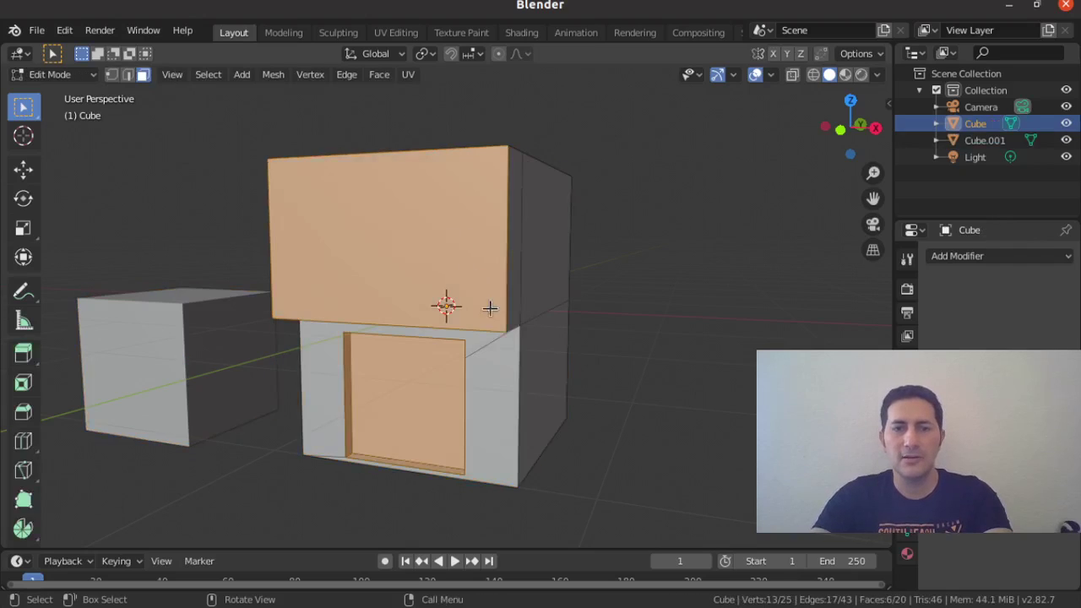
{"action": "left_click", "coordinate": [538, 351]}
{"action": "left_click", "coordinate": [420, 405]}
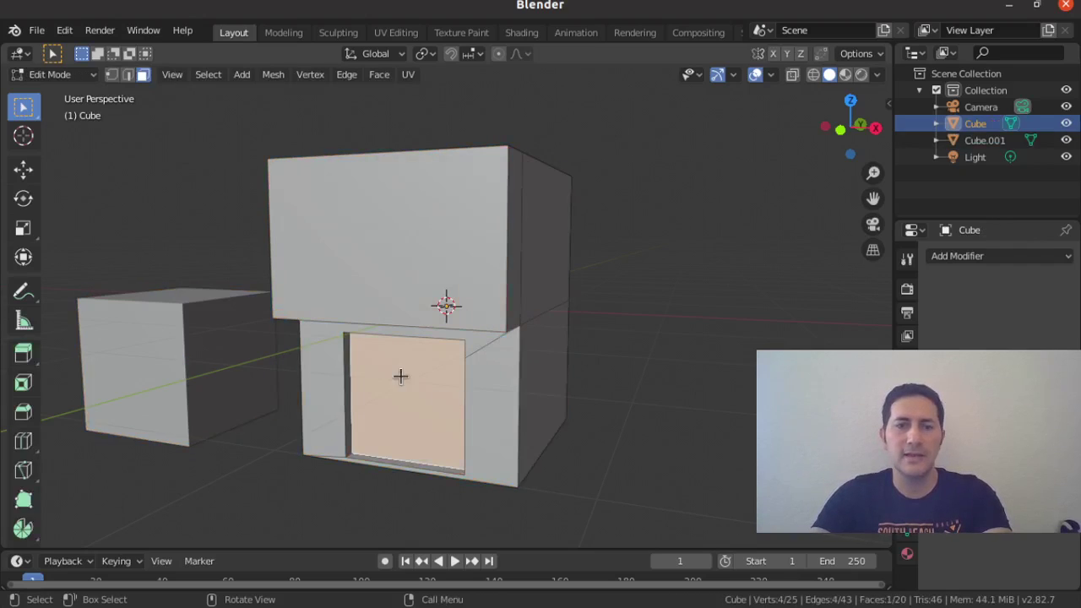
{"action": "mouse_move", "coordinate": [366, 369]}
{"action": "middle_mouse_down"}
{"action": "mouse_move", "coordinate": [528, 377]}
{"action": "mouse_move", "coordinate": [374, 300]}
{"action": "middle_mouse_up"}
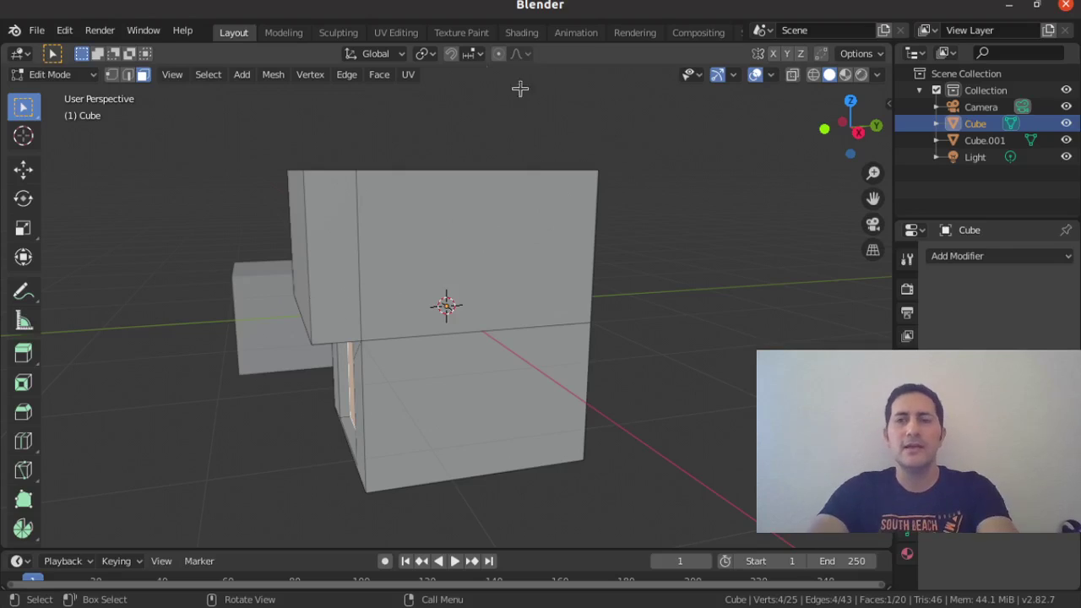
{"action": "left_click", "coordinate": [861, 76]}
{"action": "middle_click_drag", "start_coordinate": [441, 333], "coordinate": [629, 323]}
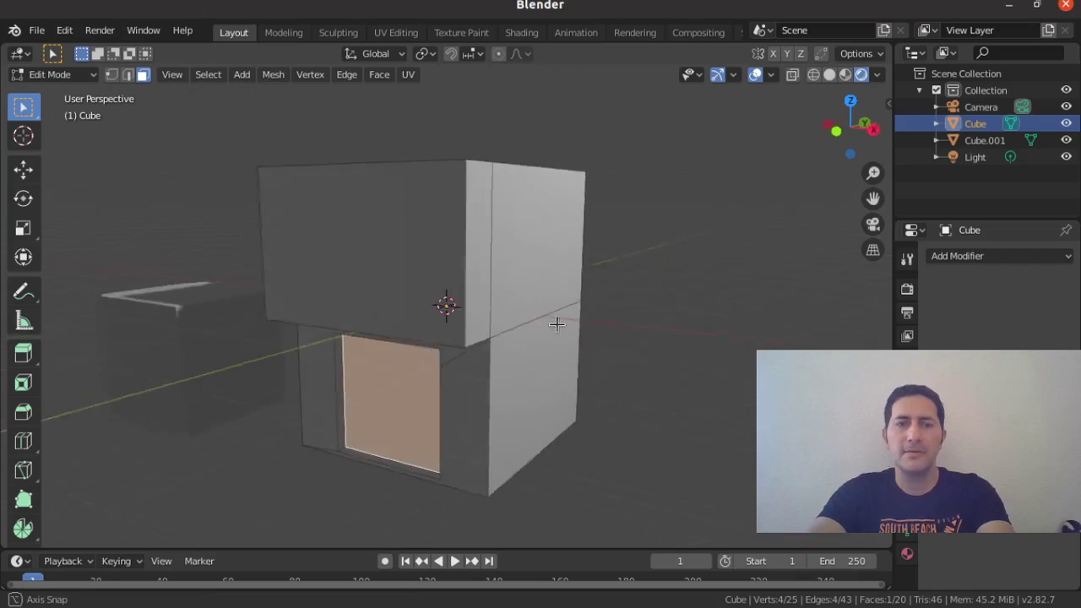
{"action": "left_click", "coordinate": [845, 74]}
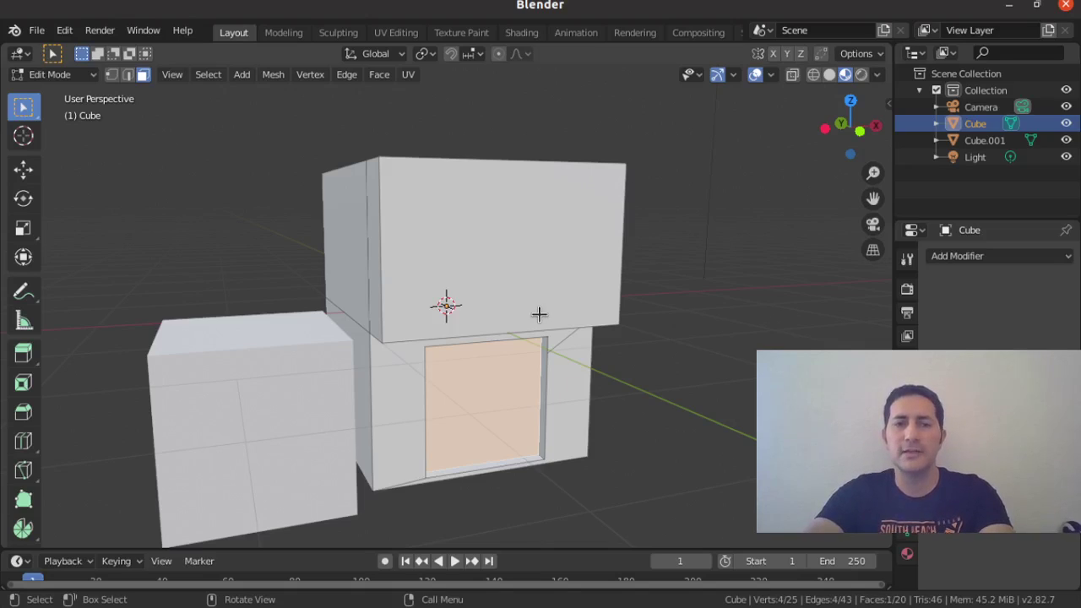
{"action": "key", "text": "Tab"}
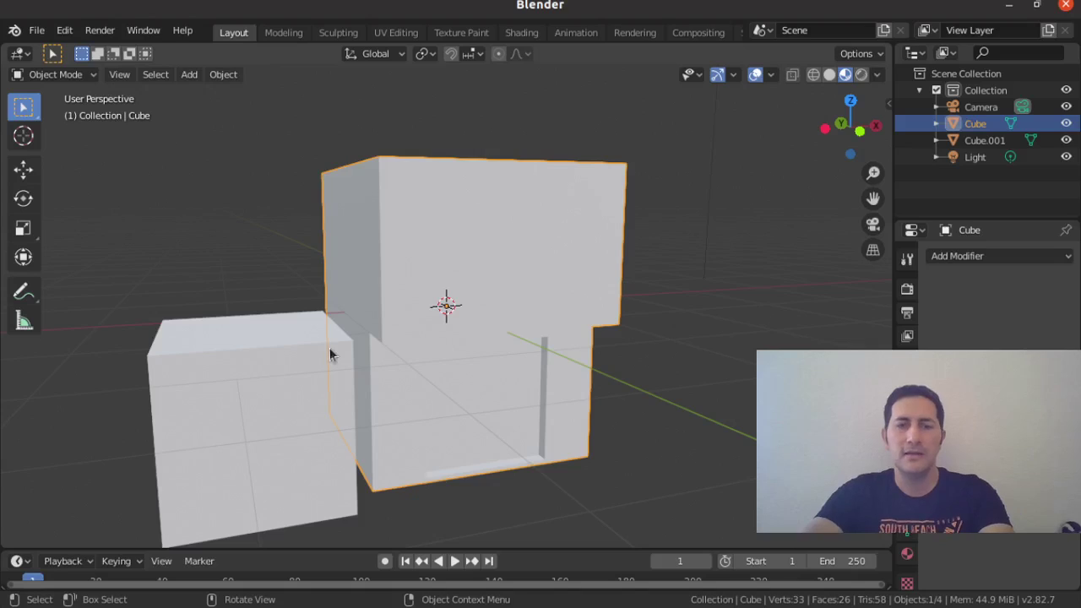